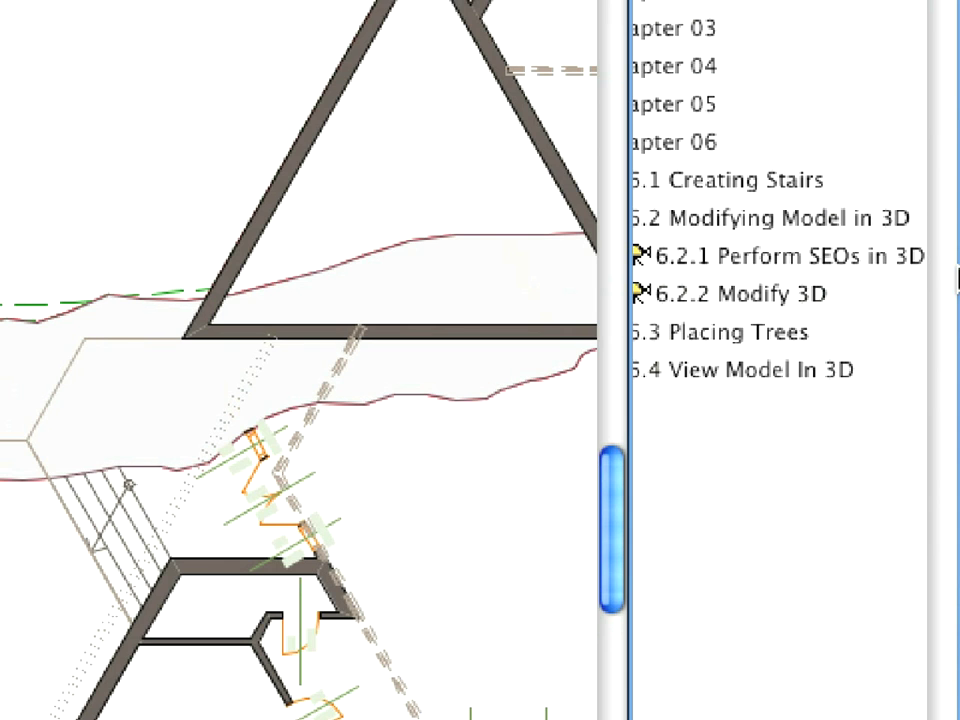
Open the saved 3D view '6.2.1 Perform SEOs in 3D' from the Navigator View Map.
double_click(889, 272)
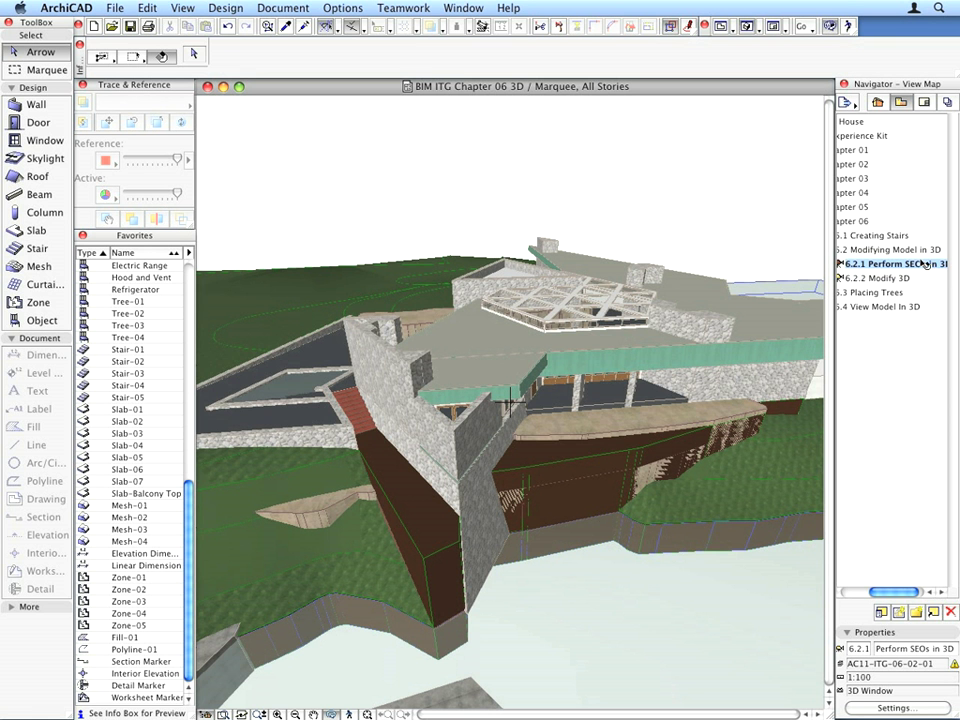
Open Solid Element Operations from the Design menu and load the terrain mesh as the target.
left_click(227, 7)
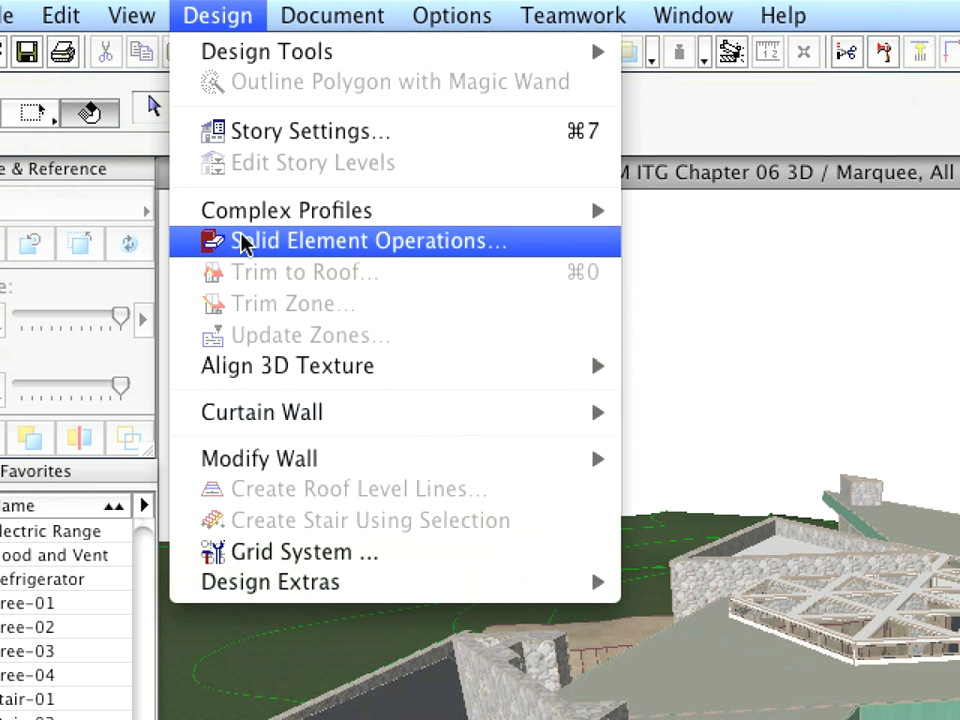
left_click(580, 250)
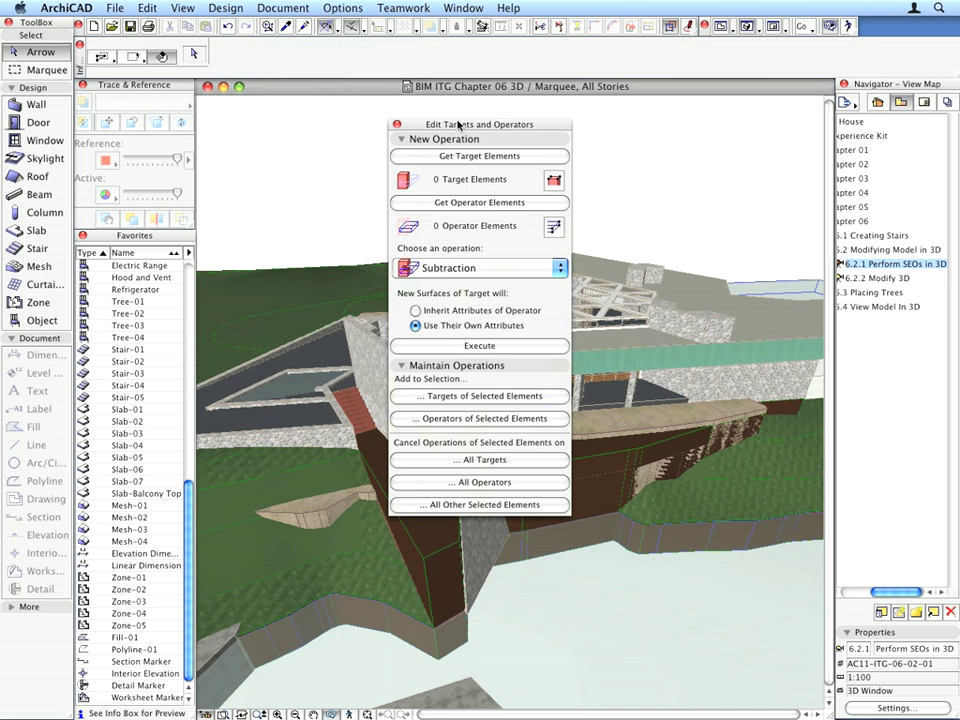
left_click_drag(447, 124, 706, 88)
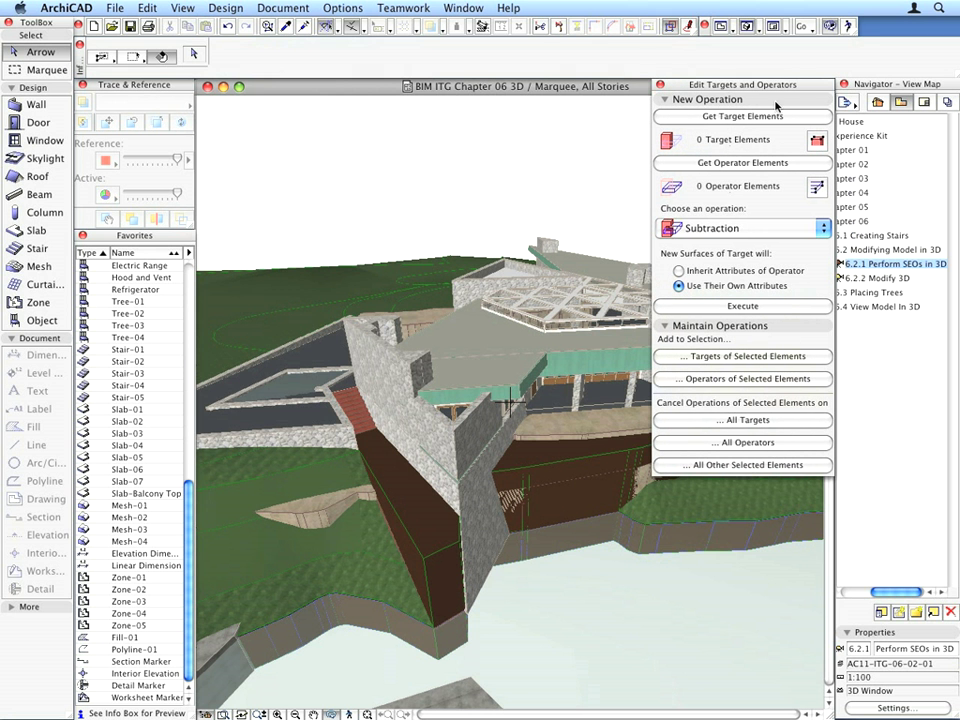
left_click(421, 529)
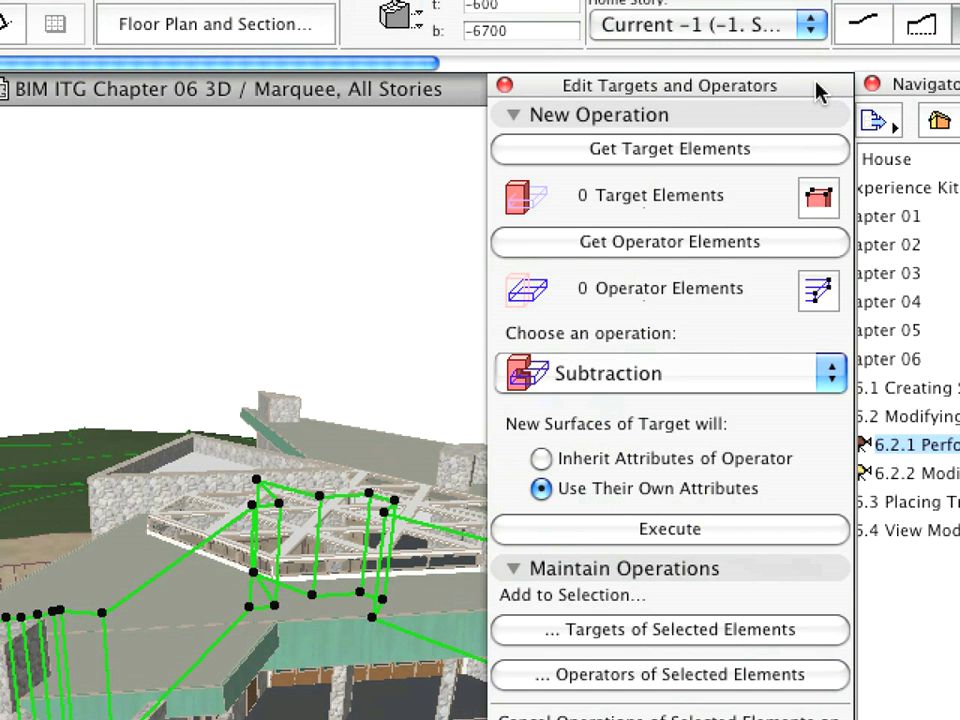
left_click(778, 150)
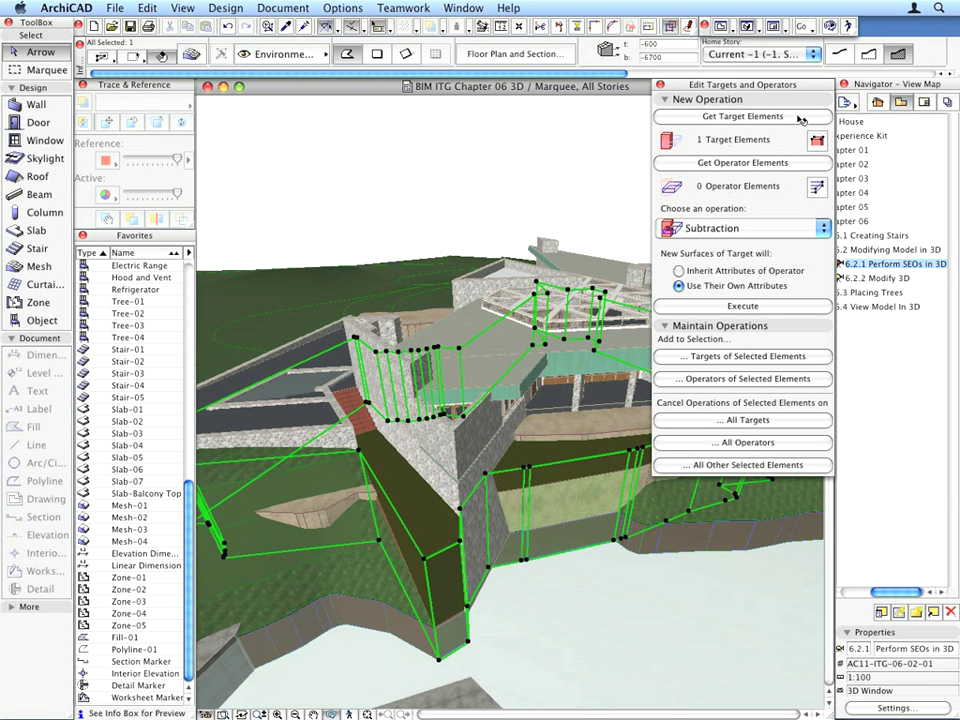
Select the straight stair, the adjacent stone wall and the V-shaped wall, using Tab for overlapping elements.
key("Escape")
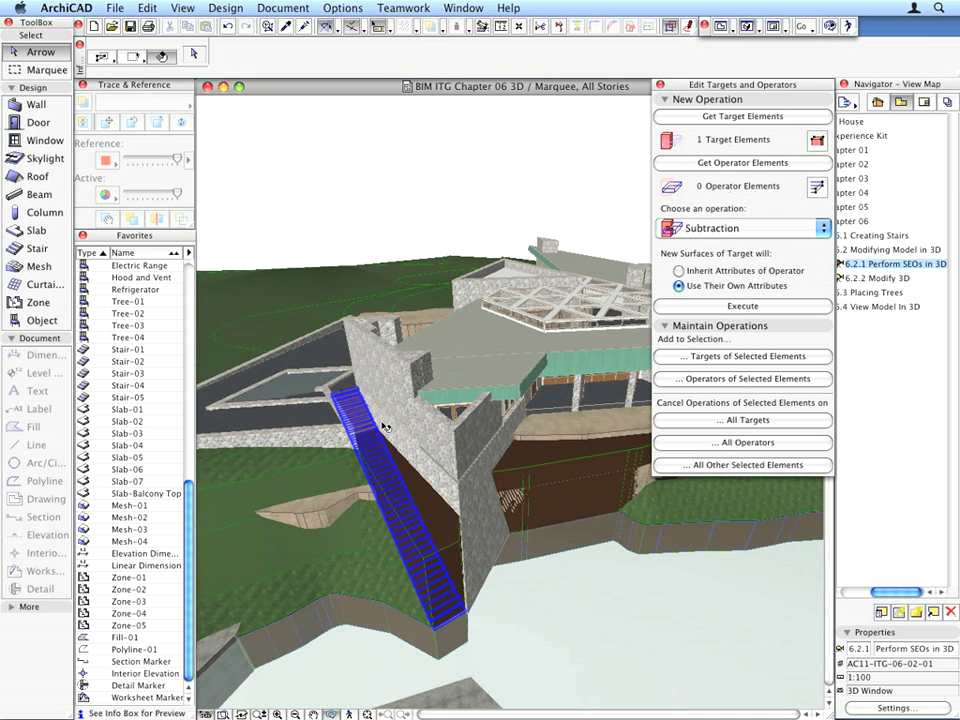
left_click(357, 411)
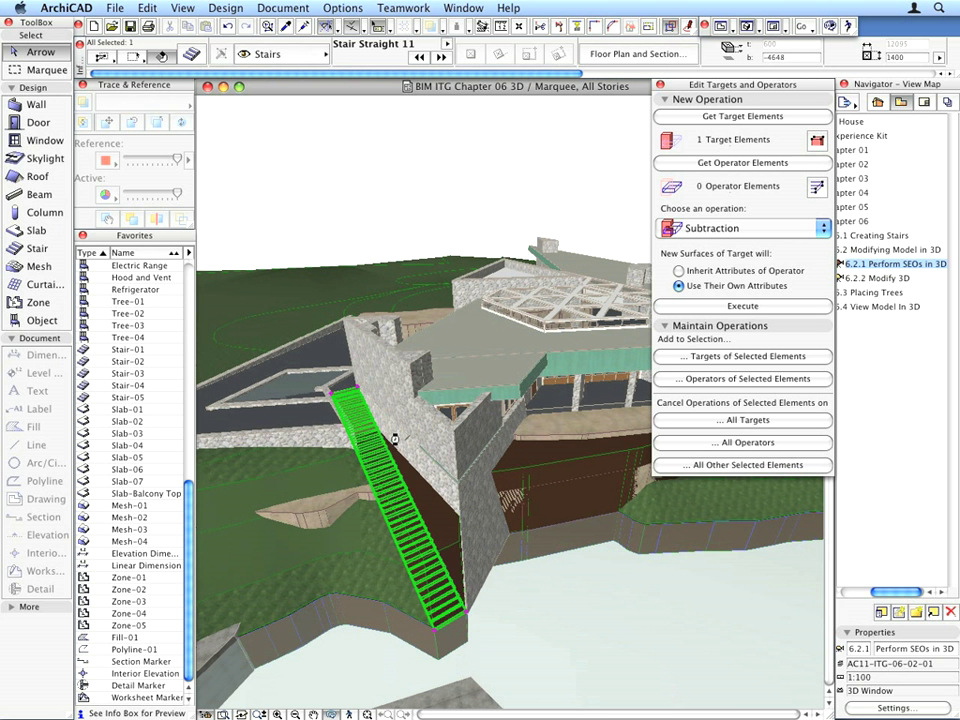
left_click(403, 440, "shift")
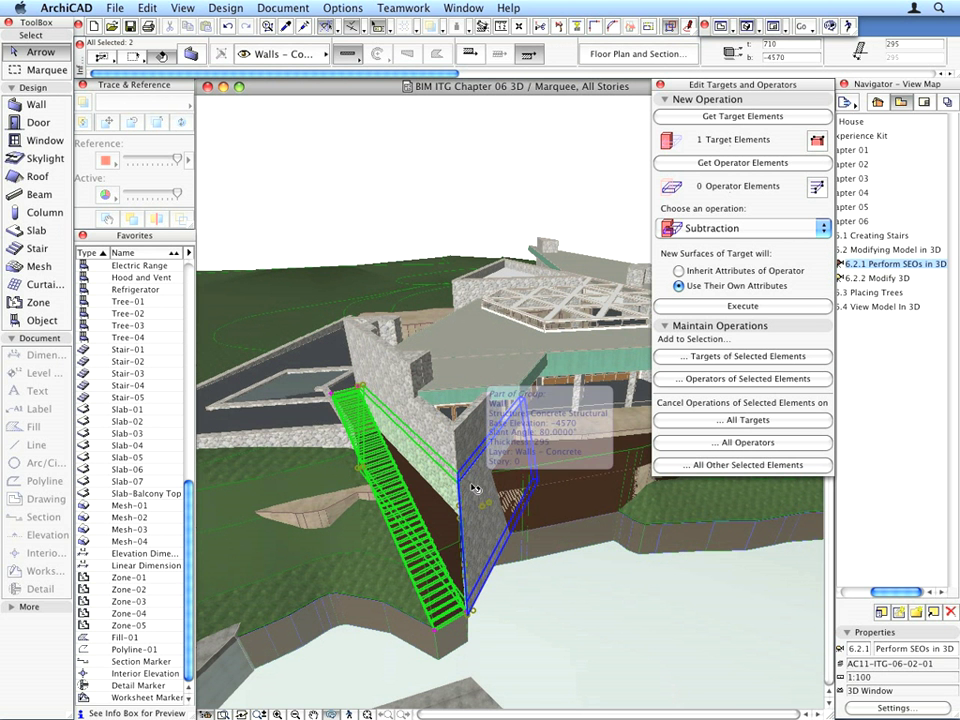
left_click(476, 490, "shift")
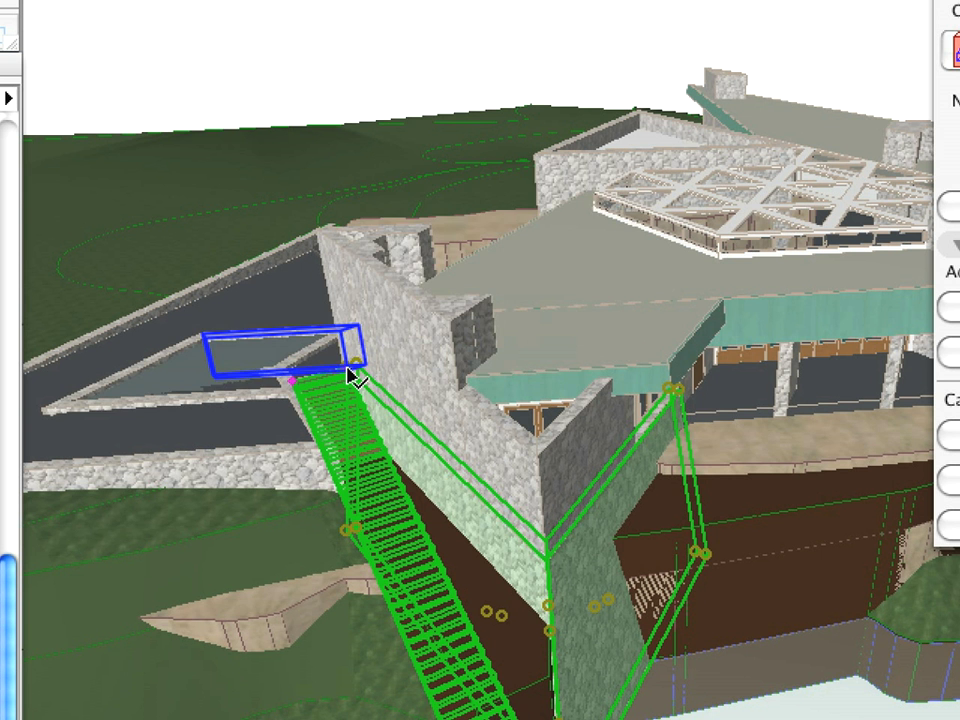
key("Tab")
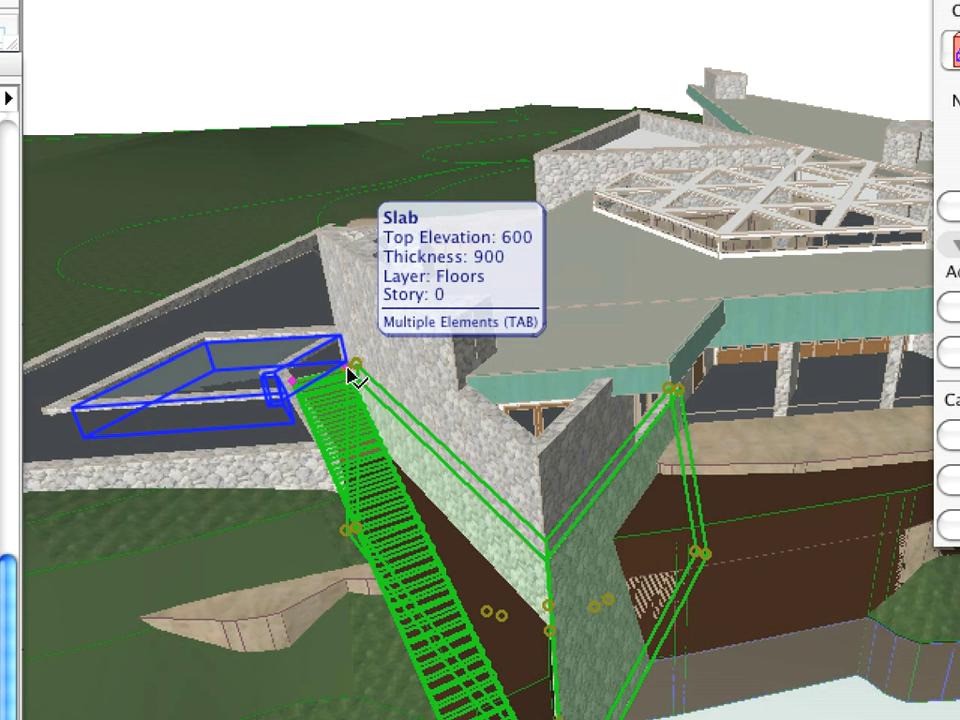
key("Tab")
key("Tab")
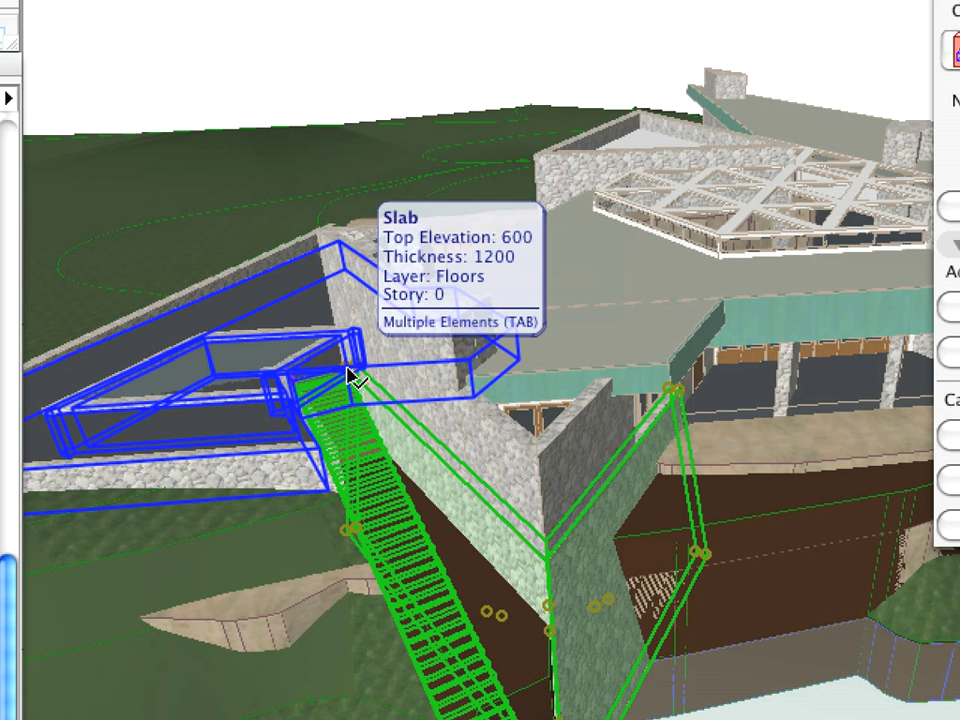
key("Tab")
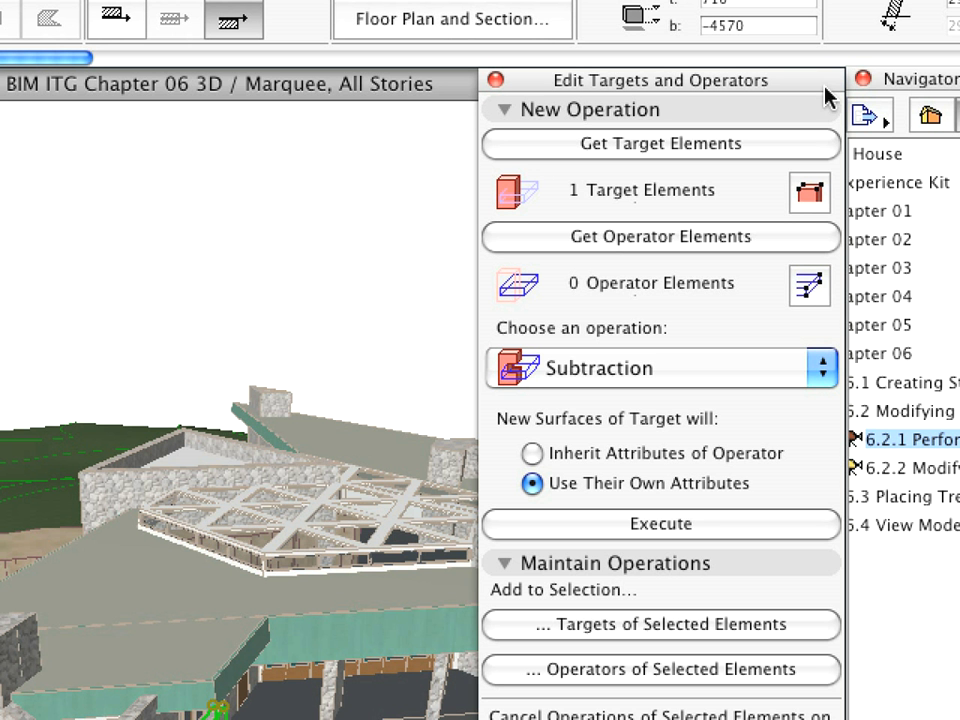
Load the stair and two walls as three operators and execute Subtraction with upwards extrusion.
left_click(780, 239)
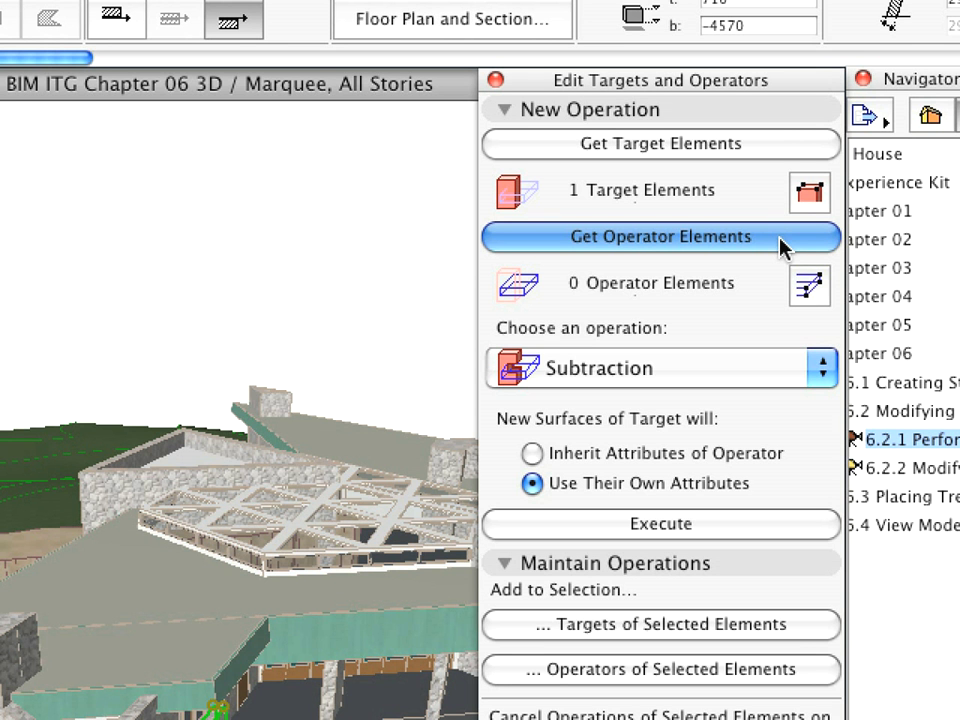
left_click(780, 238)
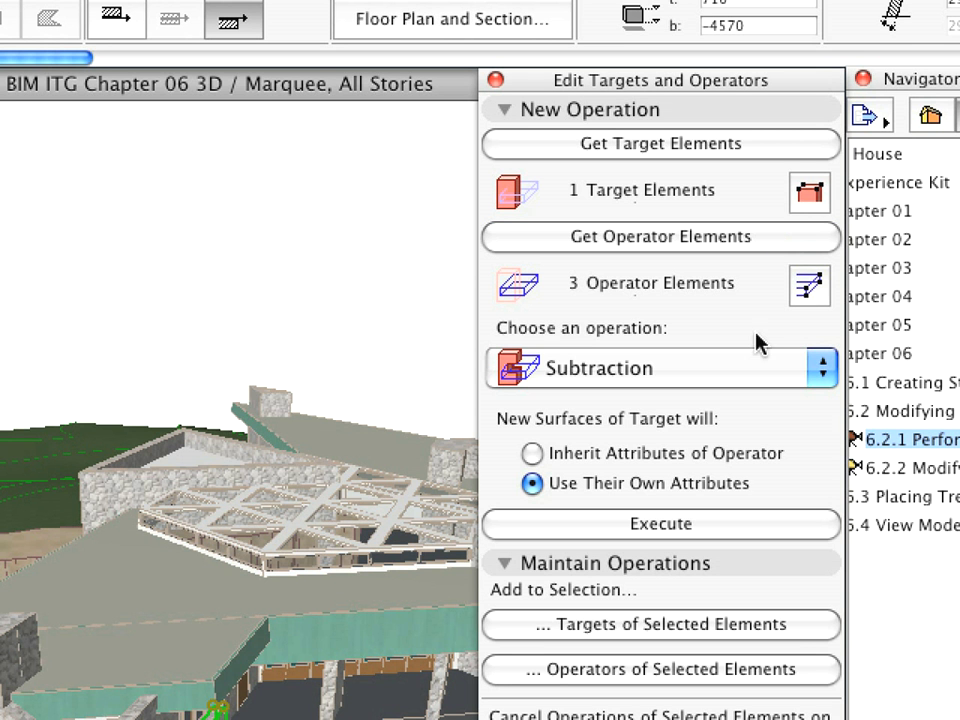
left_click(752, 372)
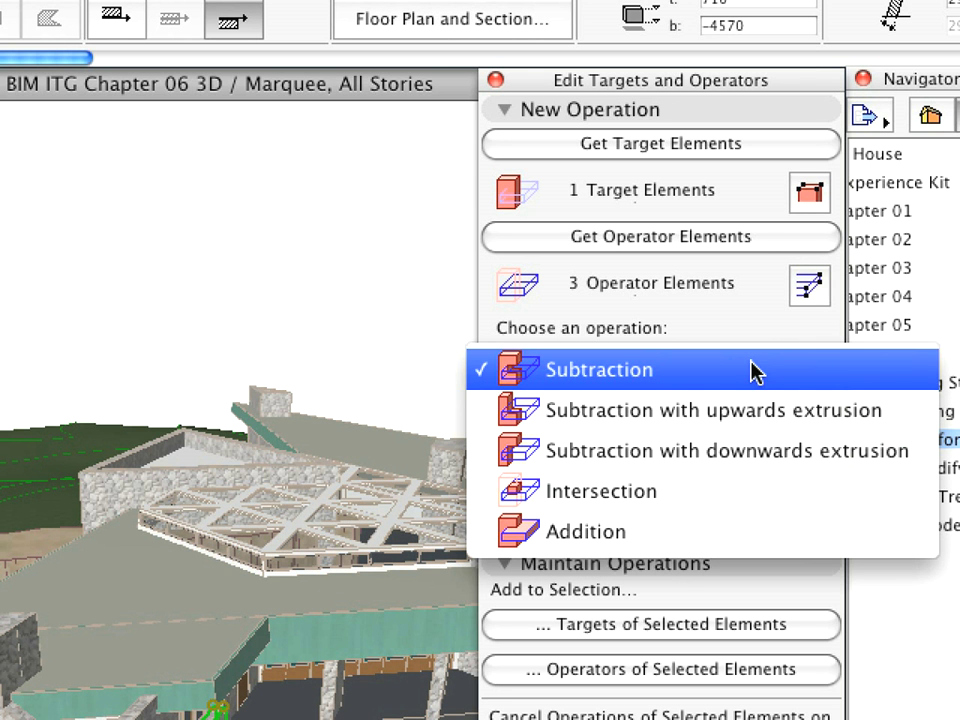
left_click(897, 421)
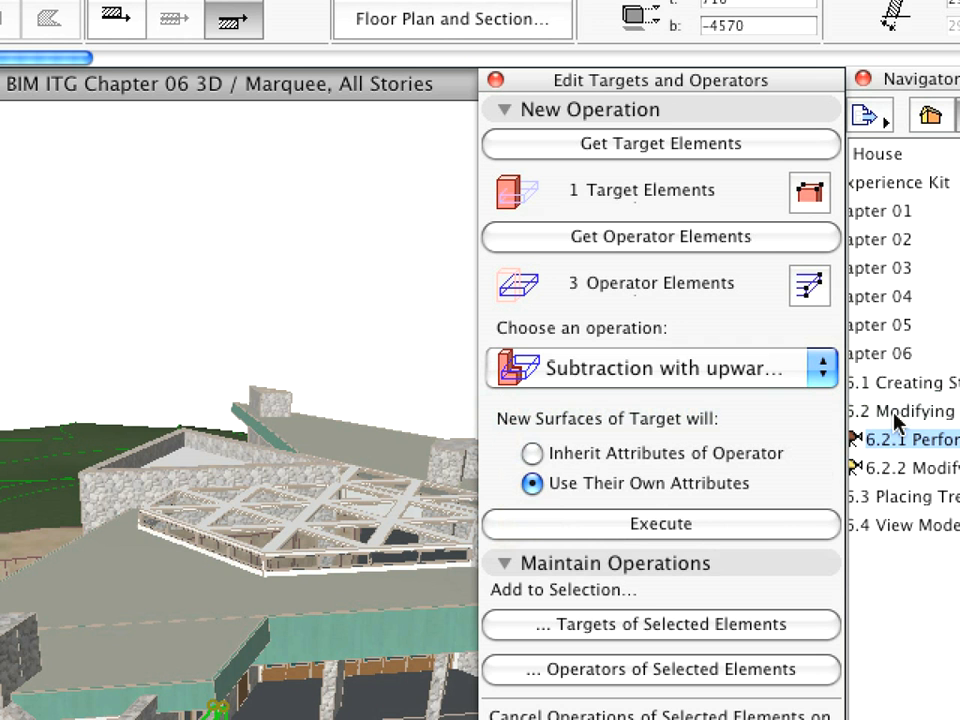
left_click(800, 526)
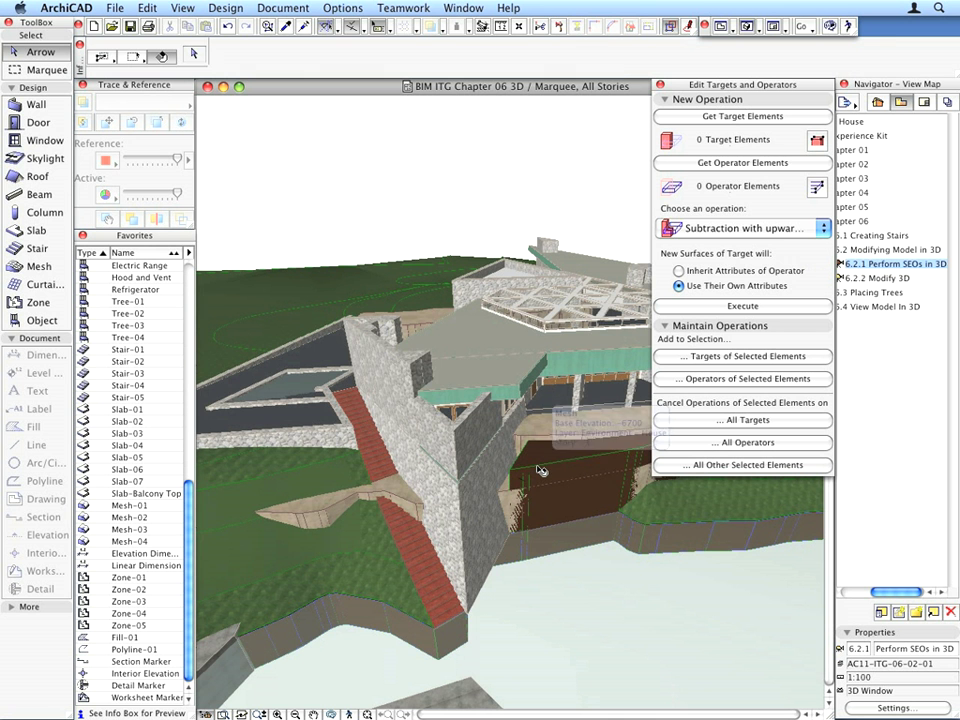
Target the terrain mesh and subtract the Rocks mesh and curved wall from it.
left_click(542, 414)
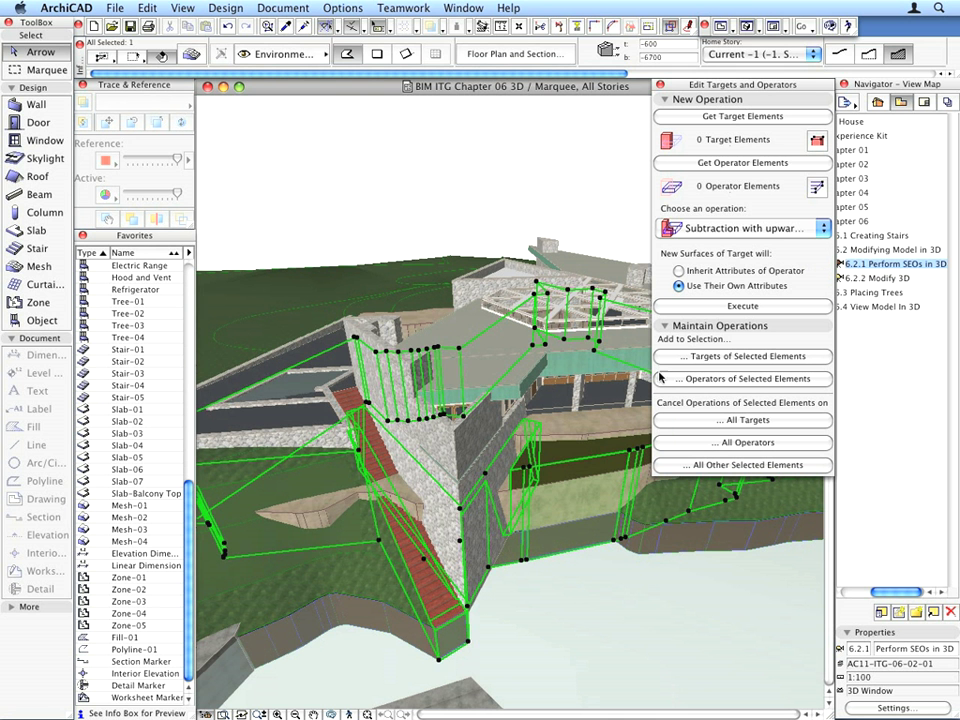
left_click(777, 118)
key("Escape")
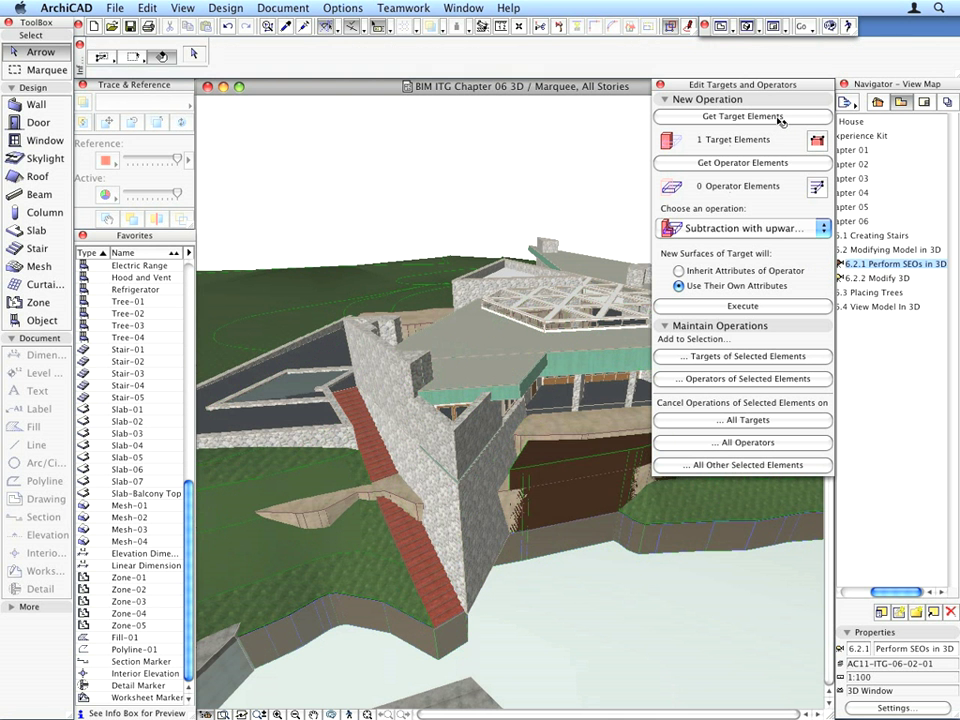
left_click(330, 508)
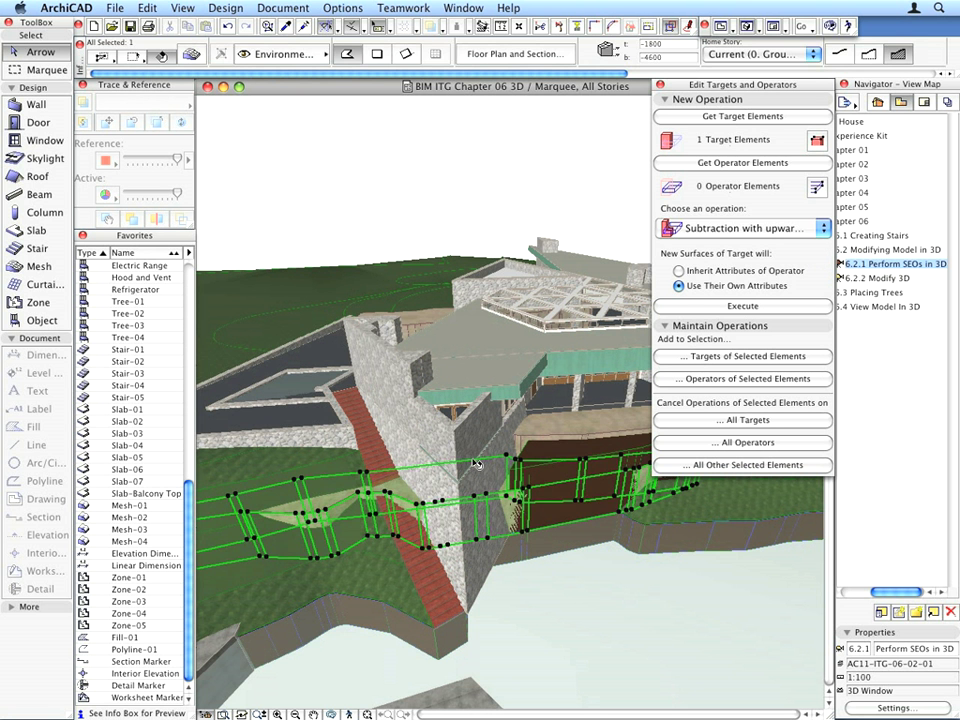
left_click(595, 427, "shift")
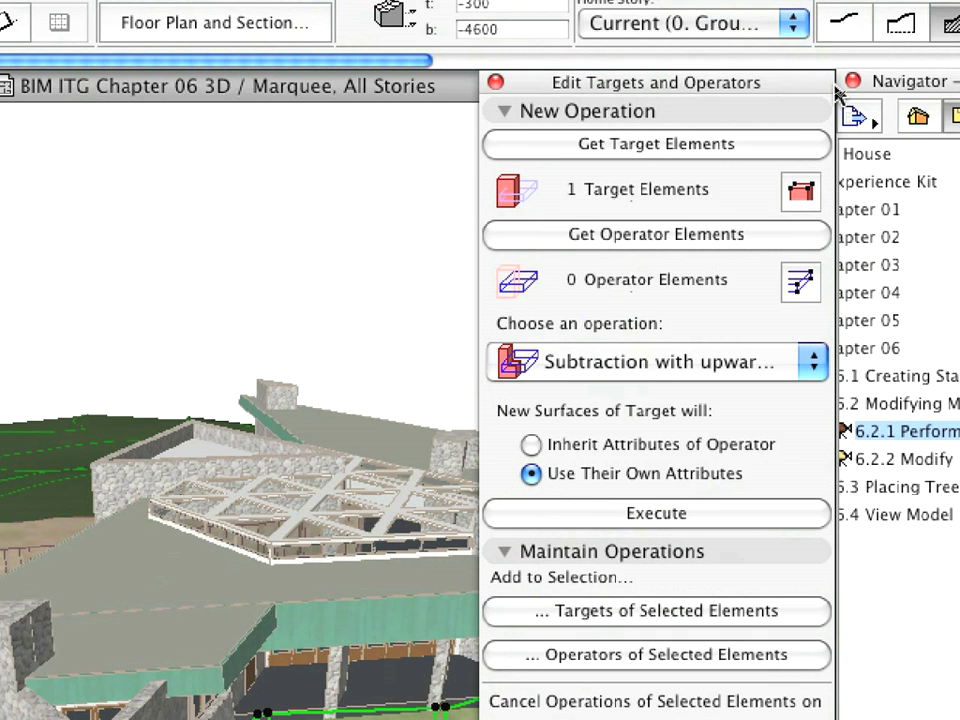
left_click(730, 246)
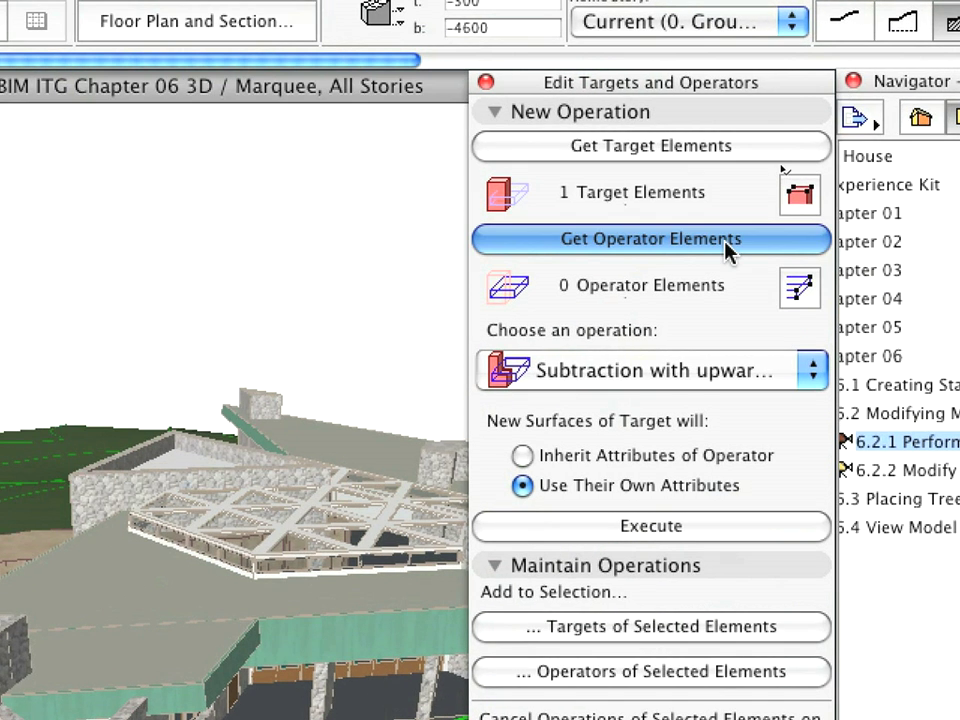
left_click(740, 538)
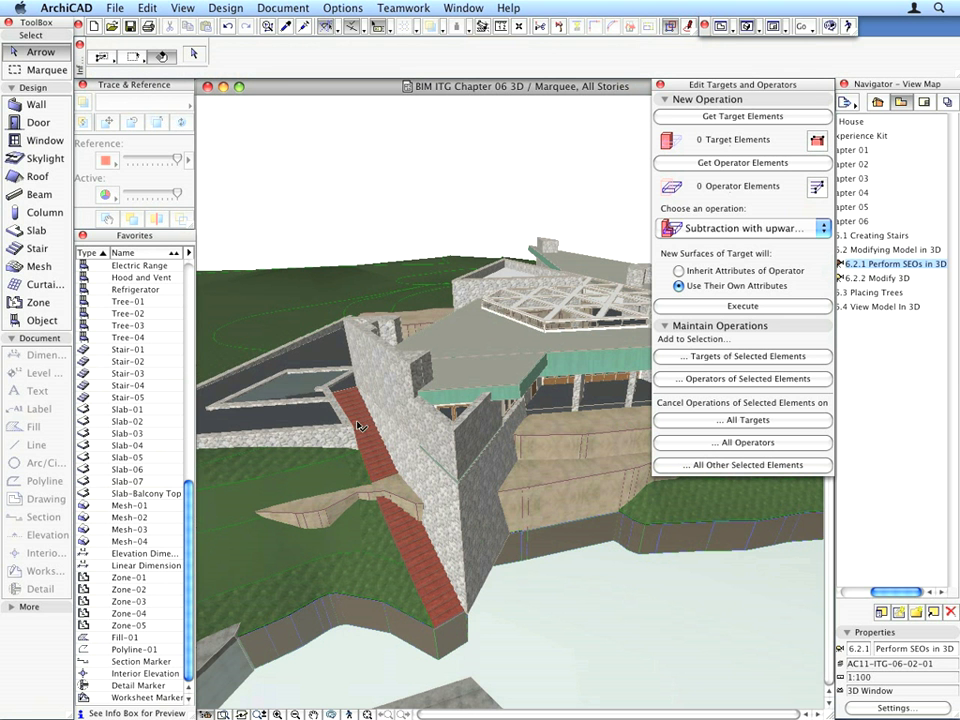
Retarget the terrain mesh and subtract the straight stair and big stone wall from it.
left_click(312, 516)
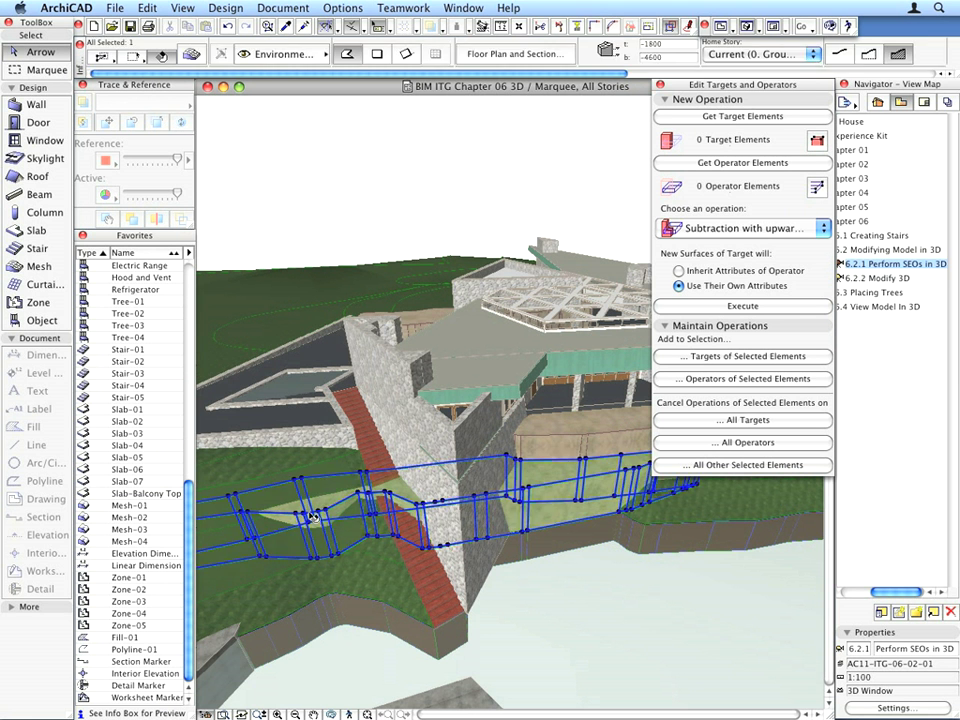
left_click(783, 117)
key("Escape")
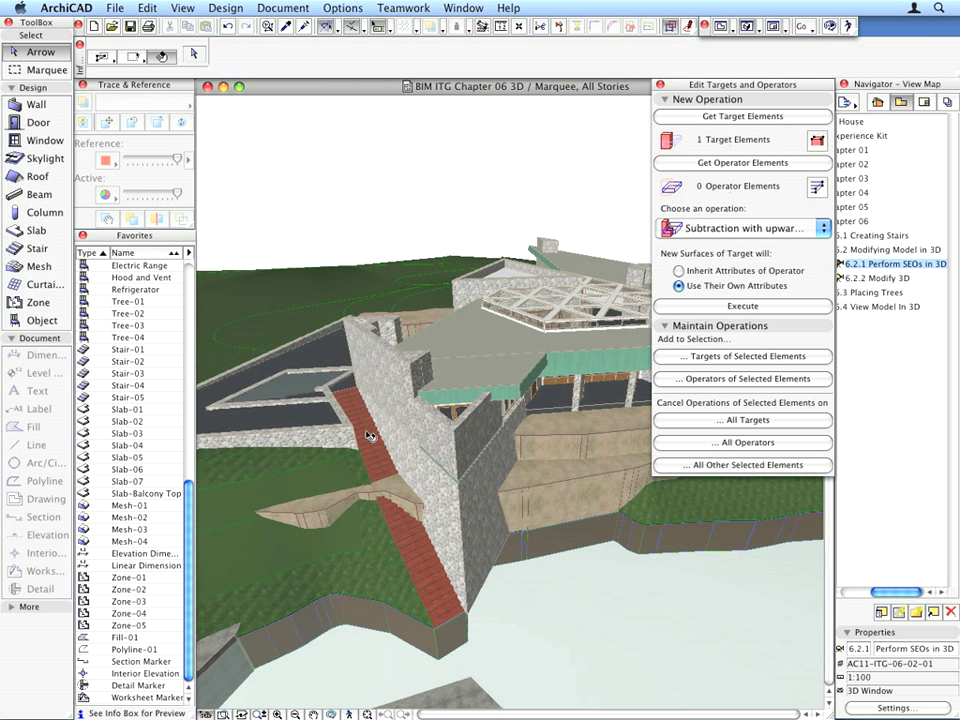
left_click(376, 434)
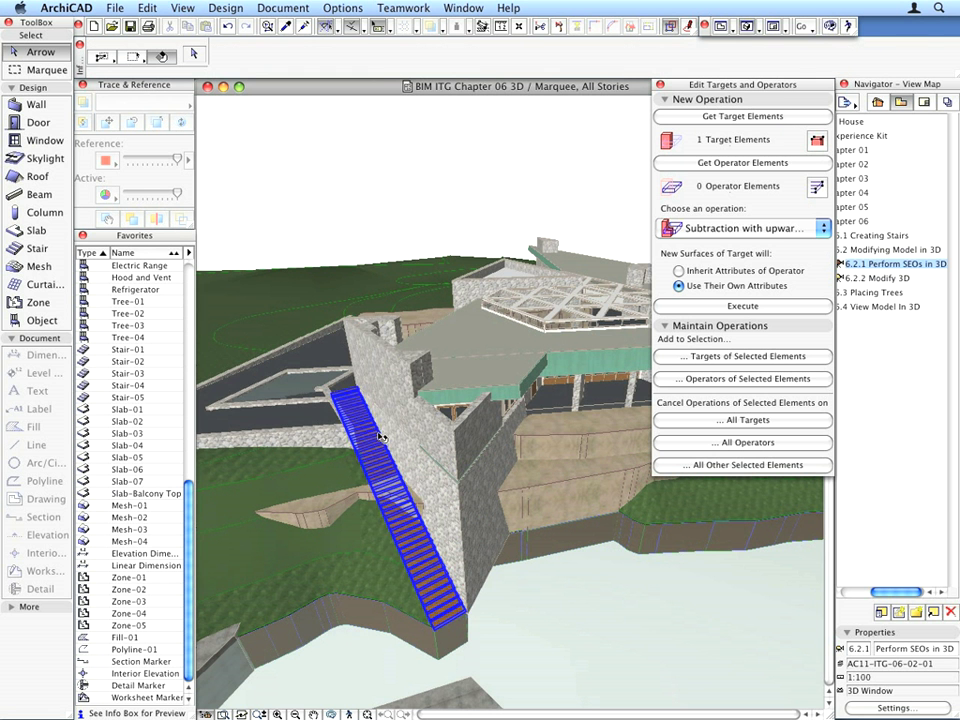
left_click(430, 425, "shift")
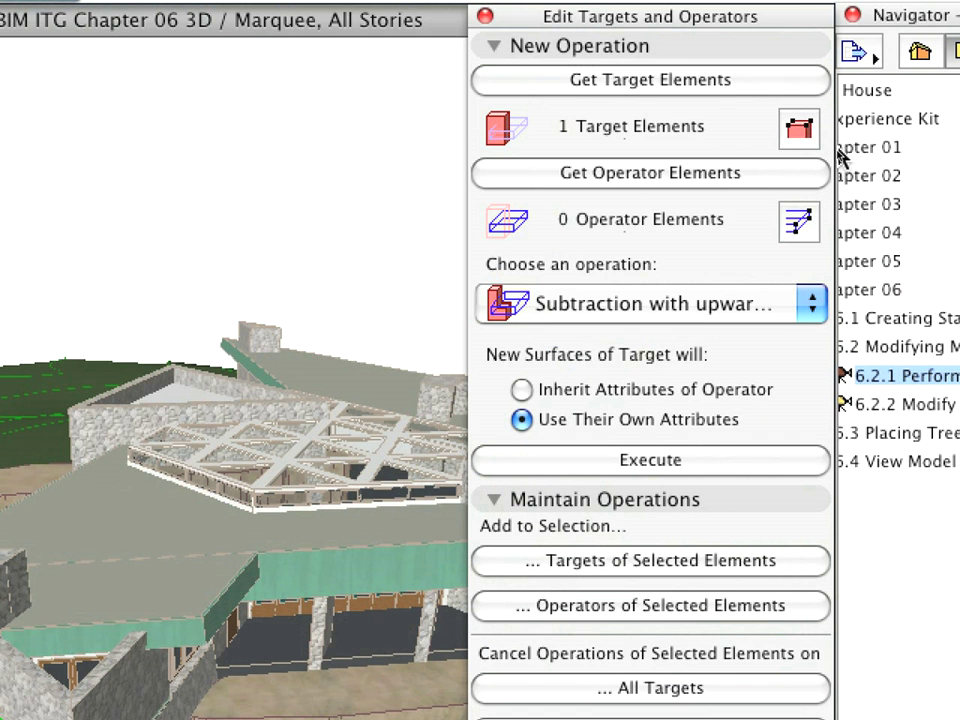
left_click(786, 175)
left_click(756, 460)
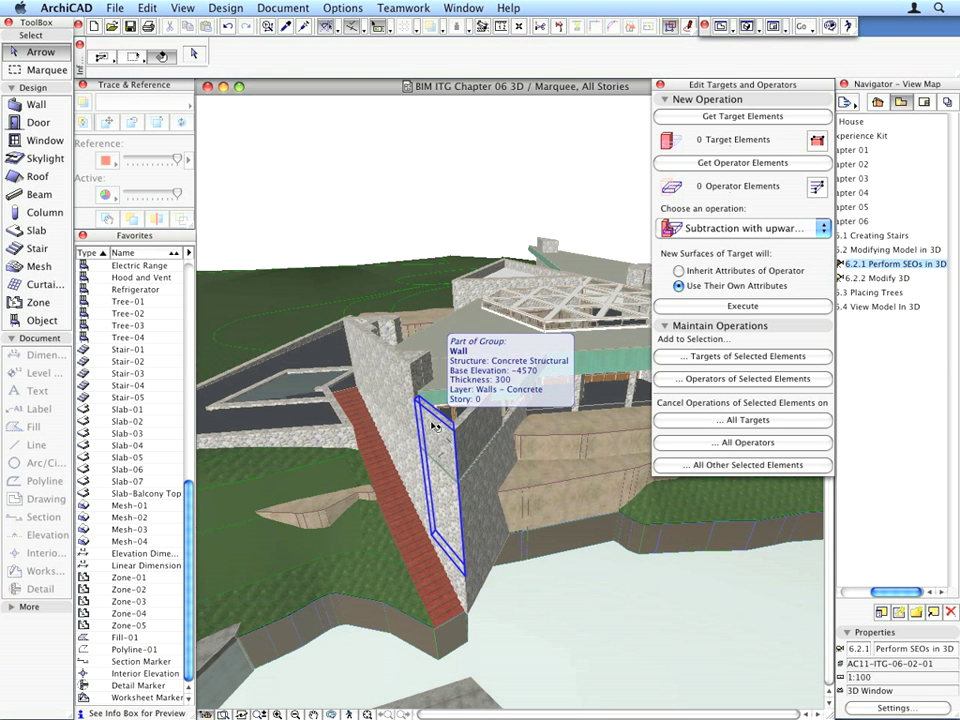
Set the top height of the two stone walls beside the stair to 710 in the Info Box.
left_click(434, 426)
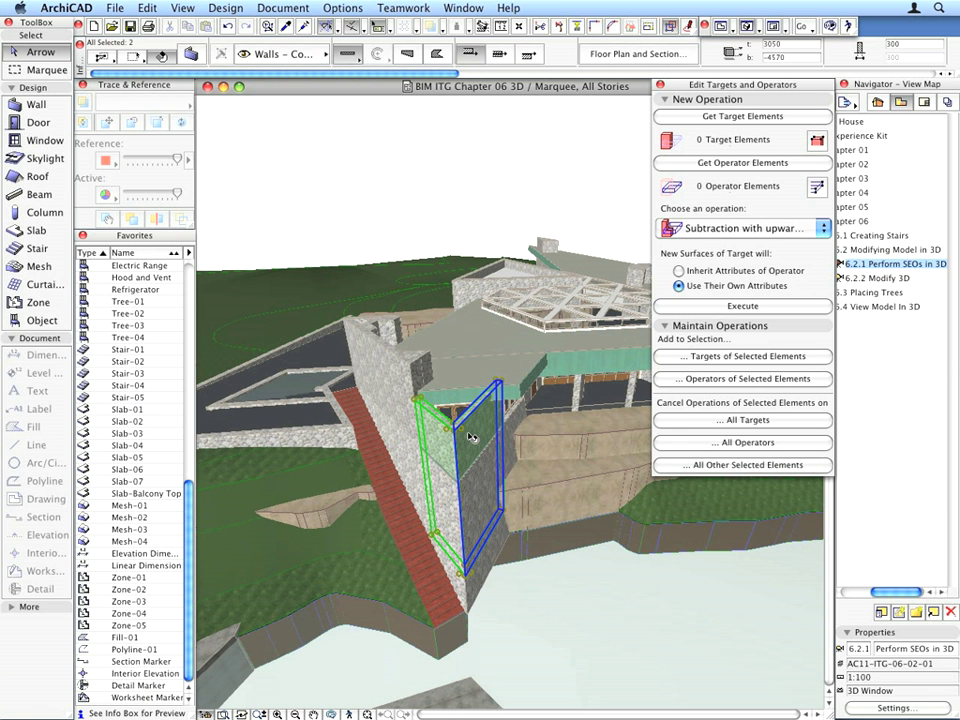
left_click(470, 437, "shift")
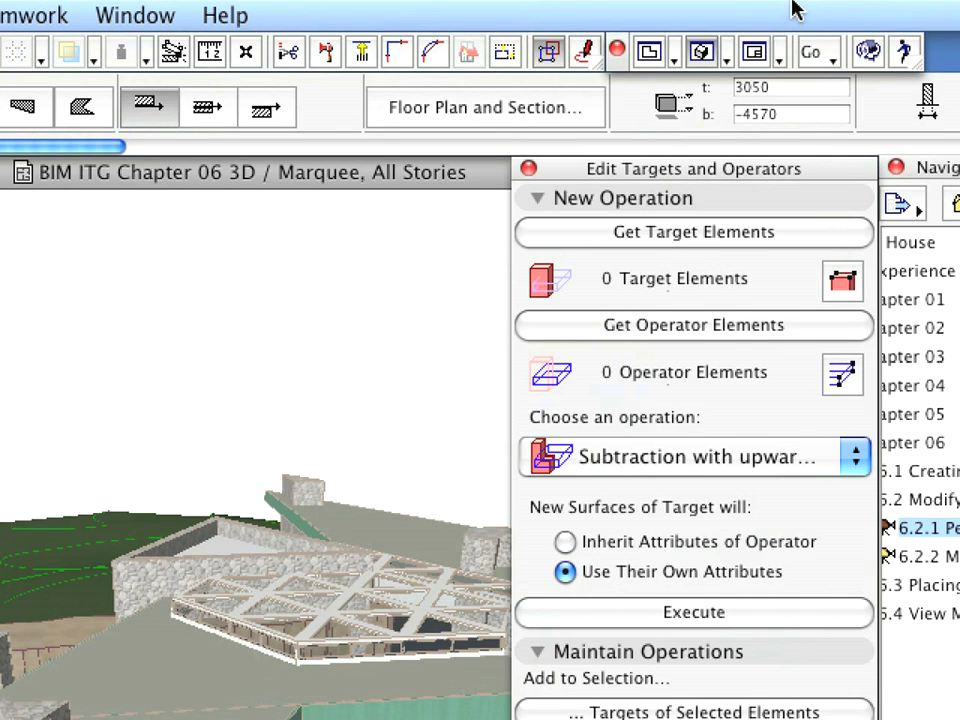
left_click(790, 87)
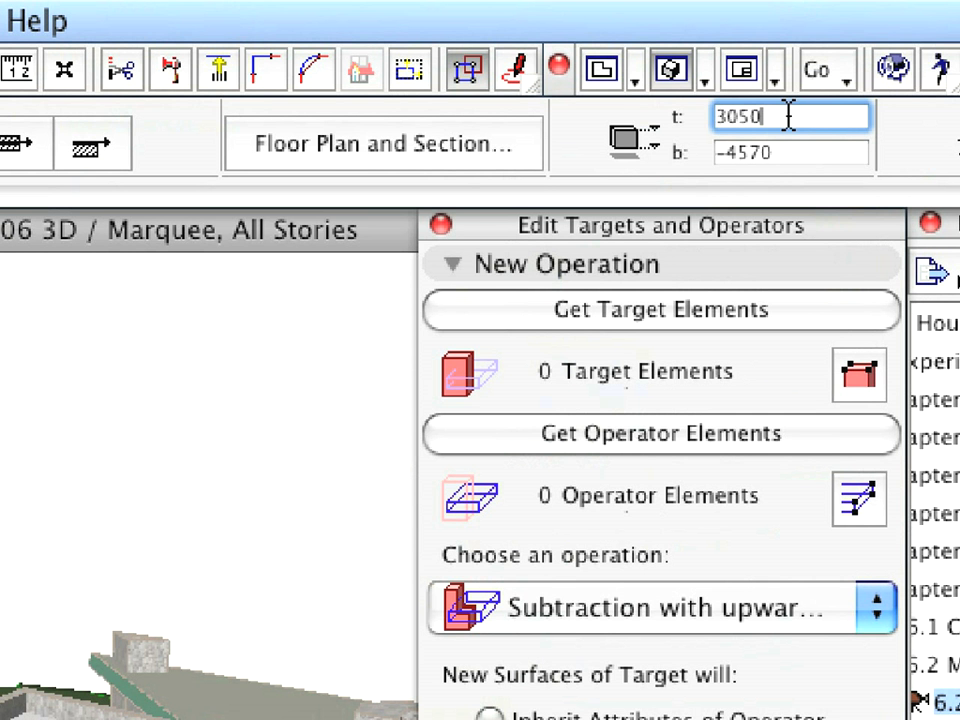
double_click(788, 117)
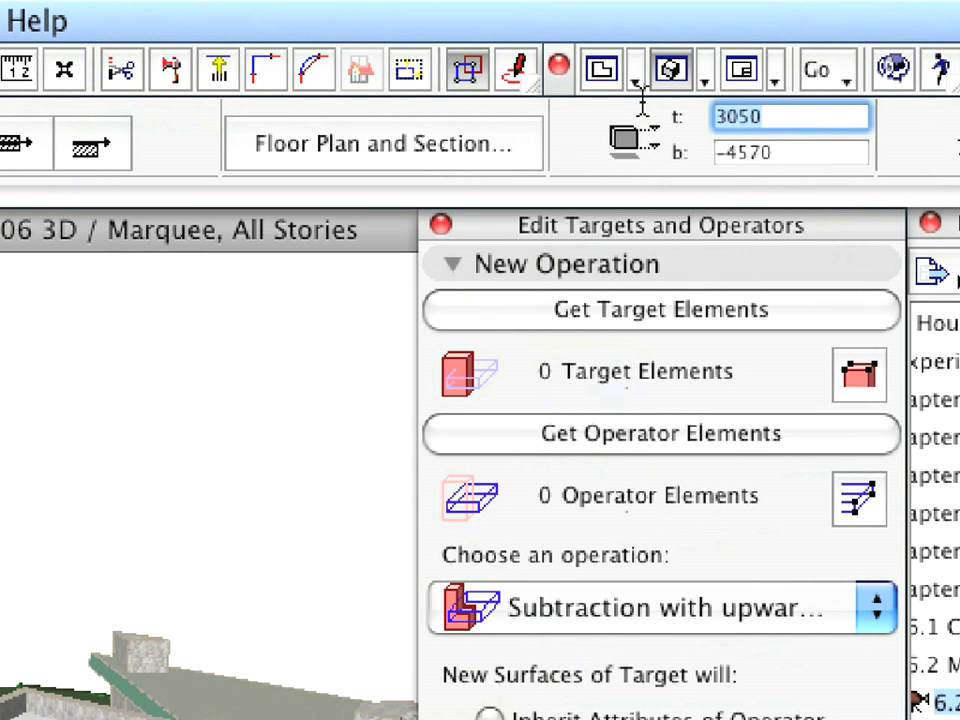
type("7")
type("10")
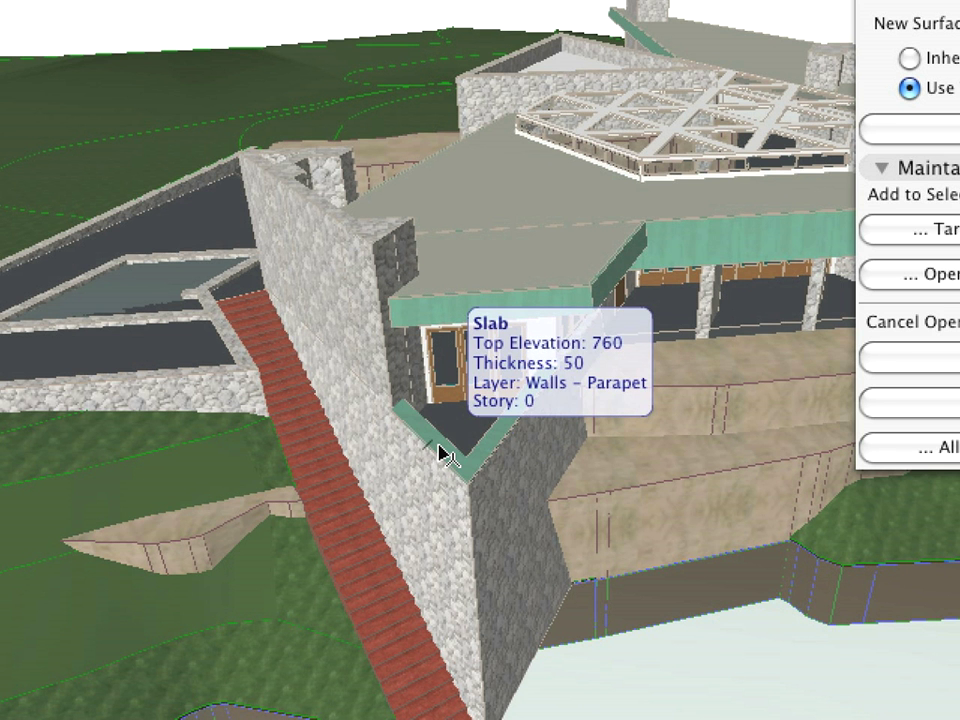
left_click(444, 455)
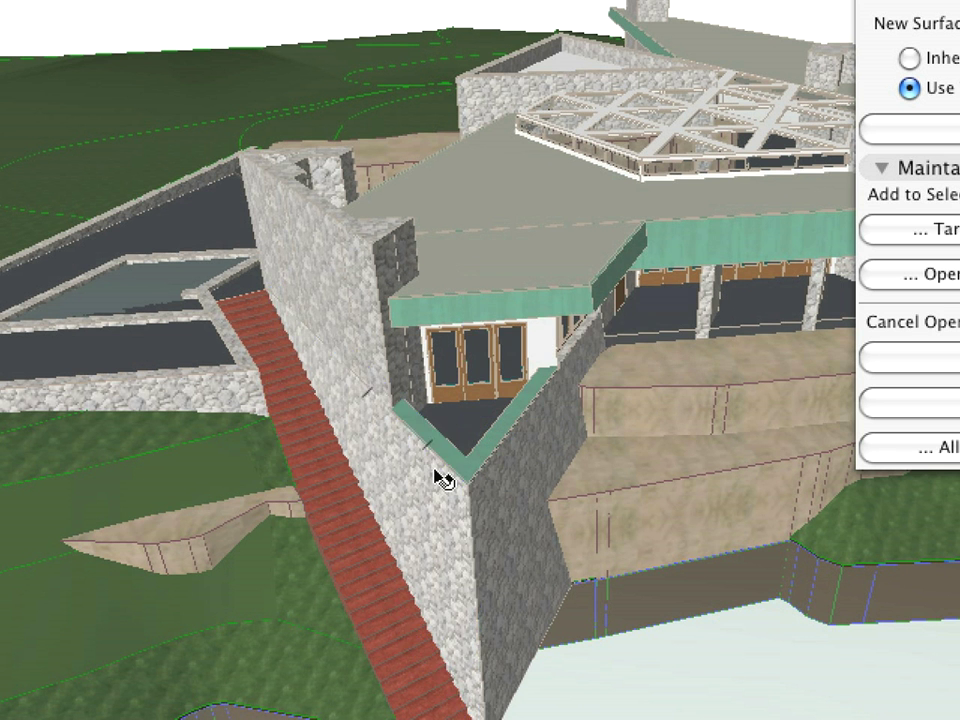
left_click(448, 432)
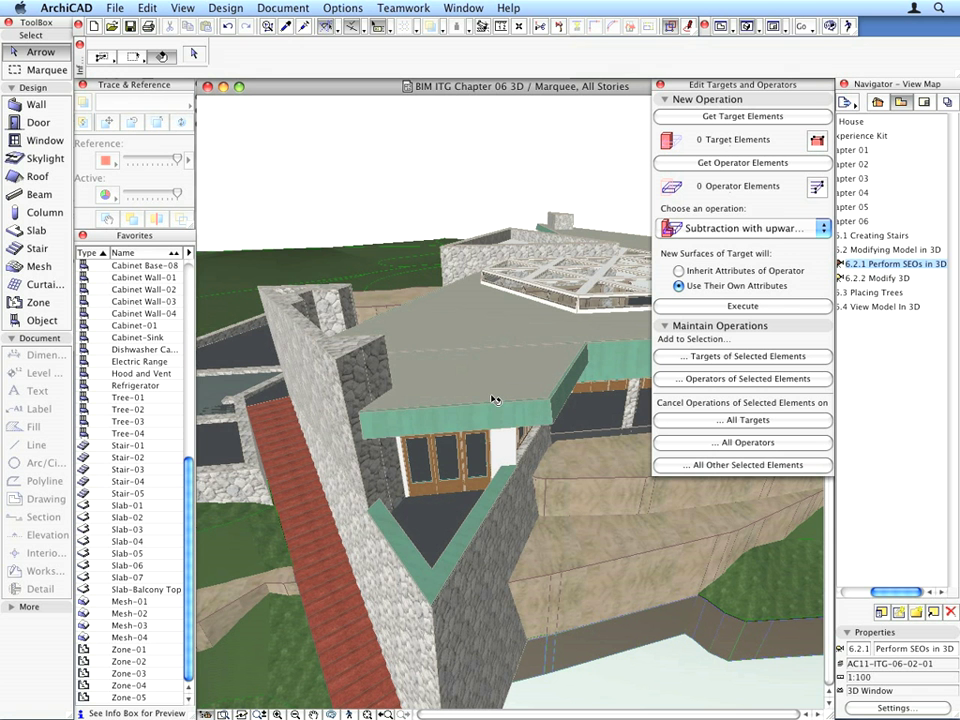
Elevate the balcony roof slab, its fascia and corner wall to Z 2050.
left_click(490, 425)
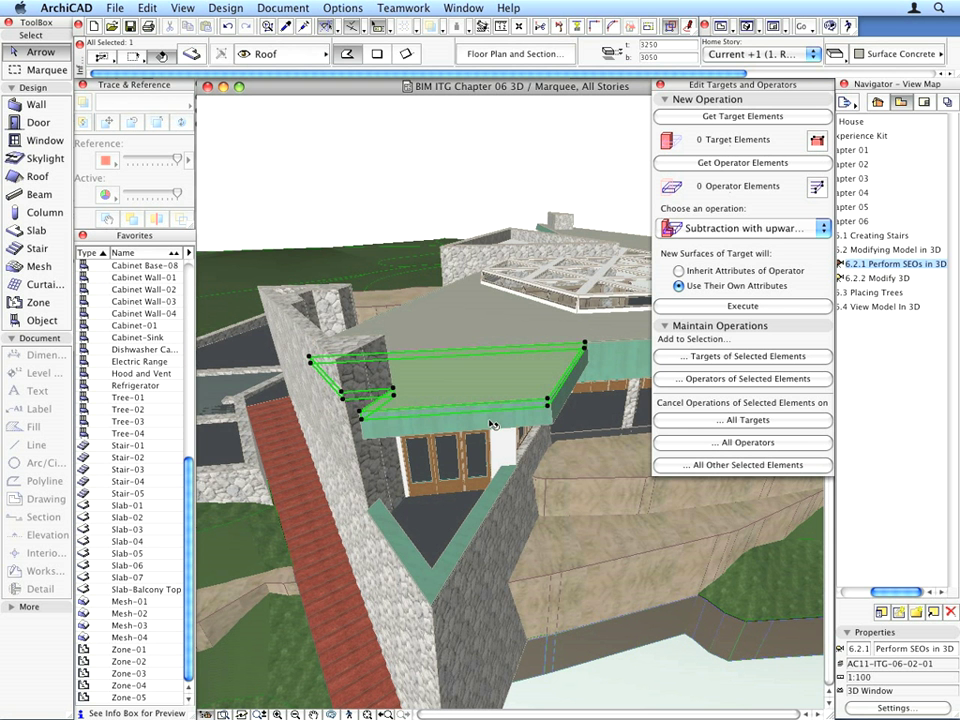
left_click(578, 404, "shift")
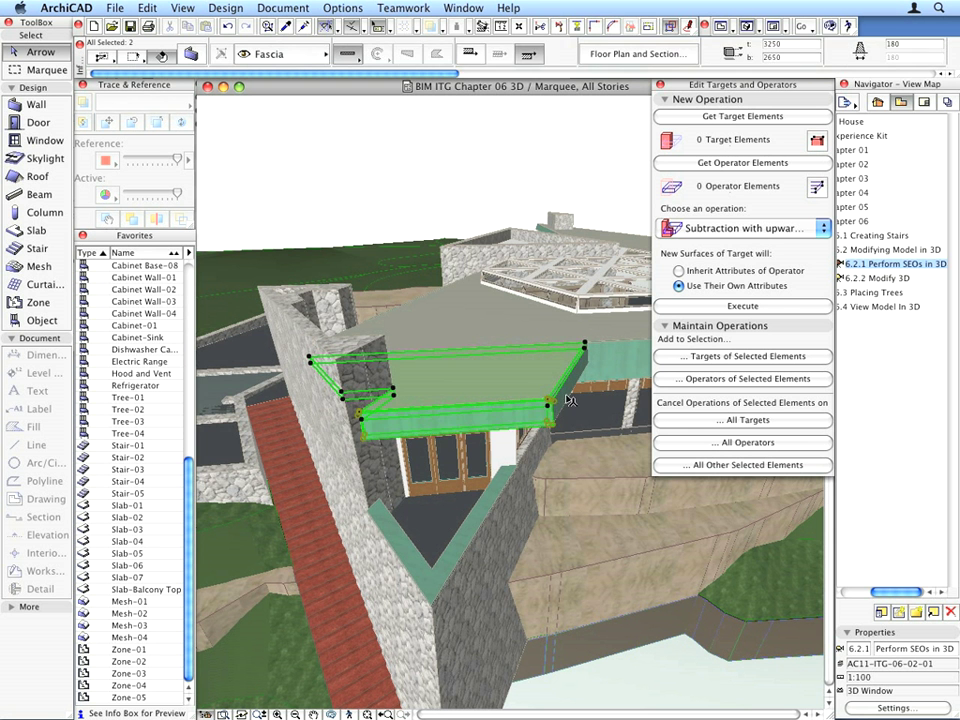
left_click(564, 400, "shift")
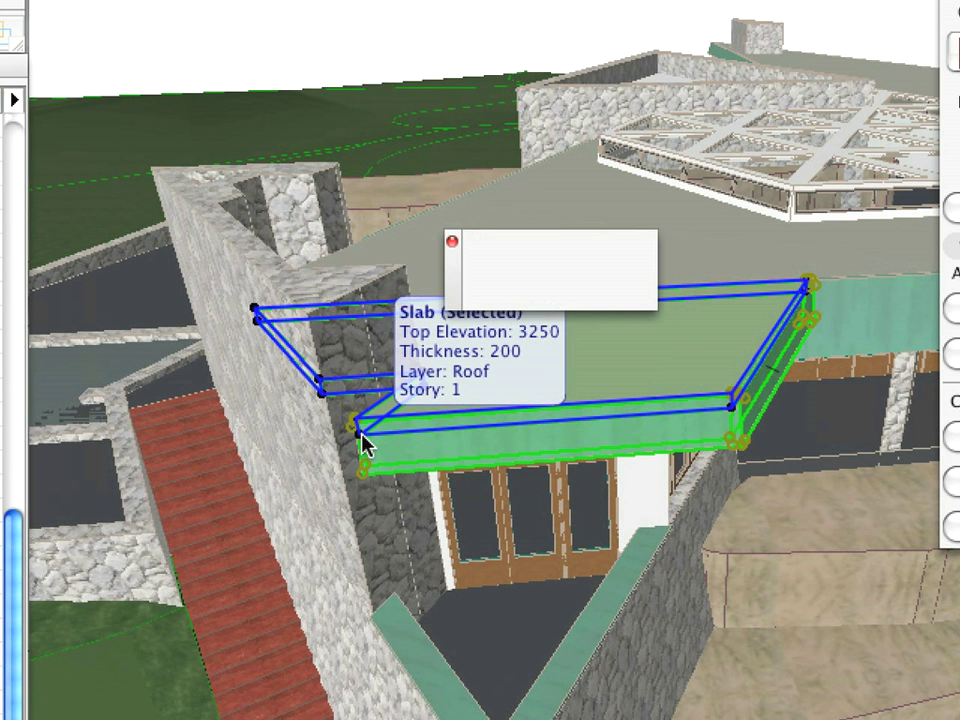
left_click(362, 441)
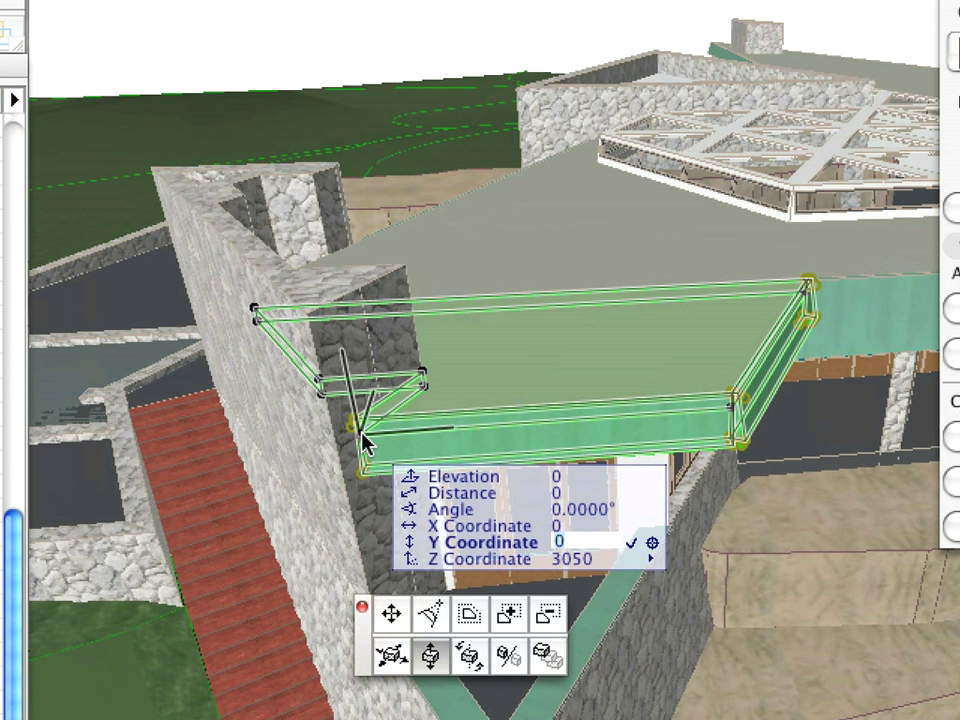
key("Tab")
type("2050")
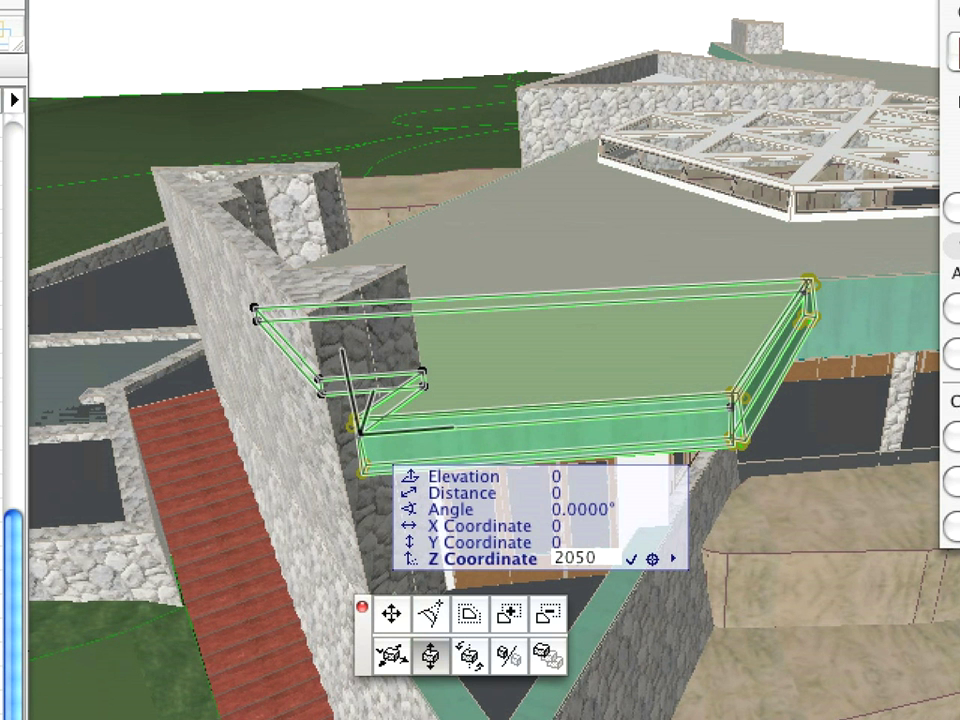
key("Return")
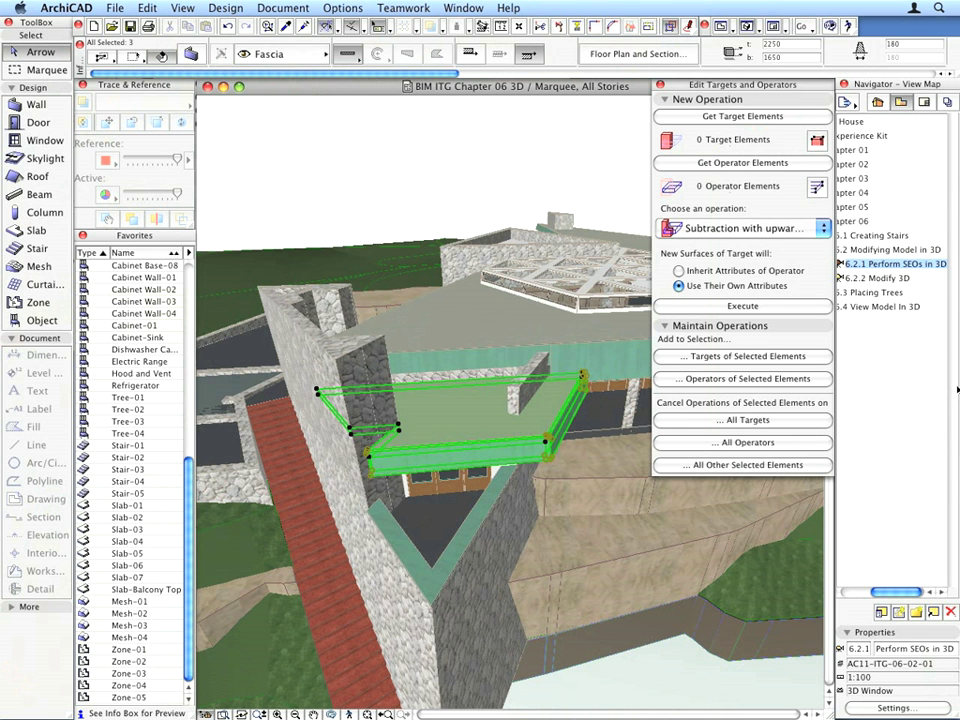
key("Escape")
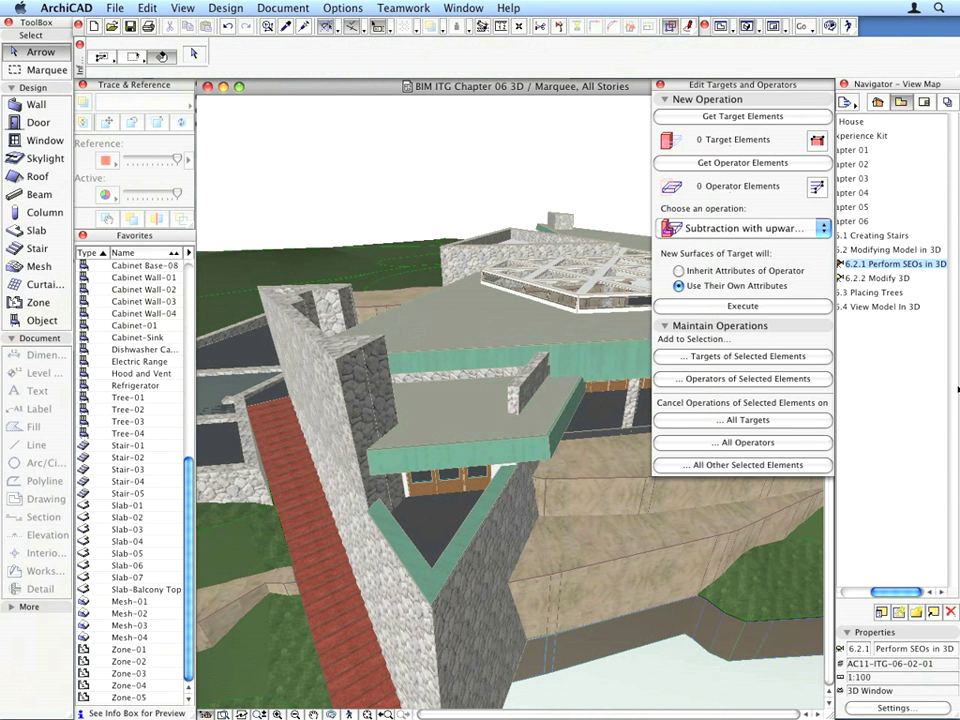
Subtract the lowered balcony roof from the small wall poking through it.
left_click(530, 384)
key("Escape")
left_click(537, 376)
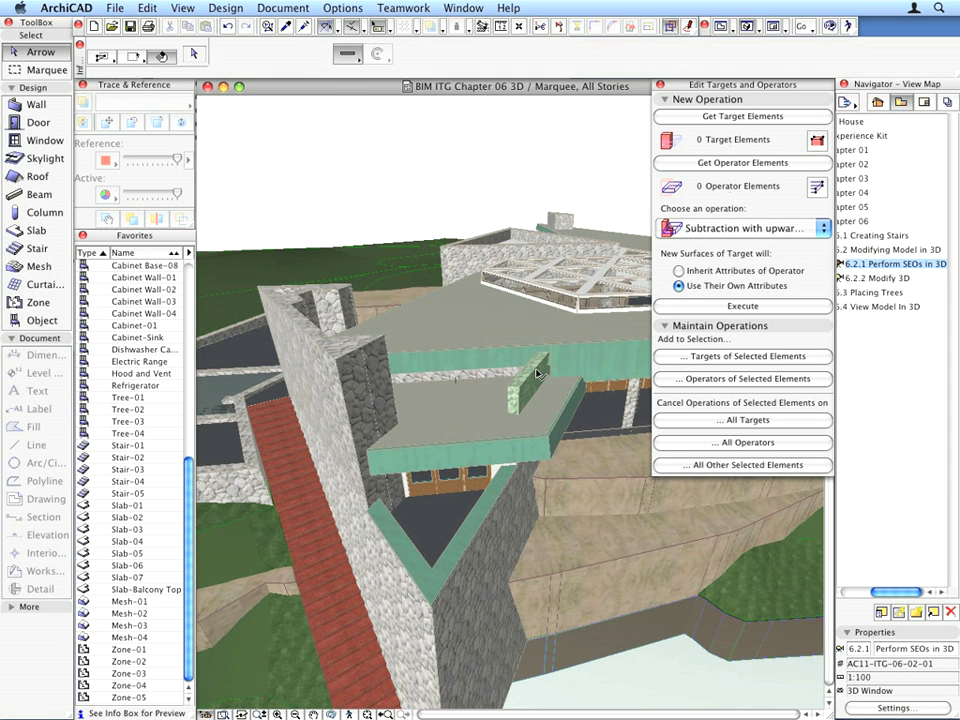
left_click(778, 117)
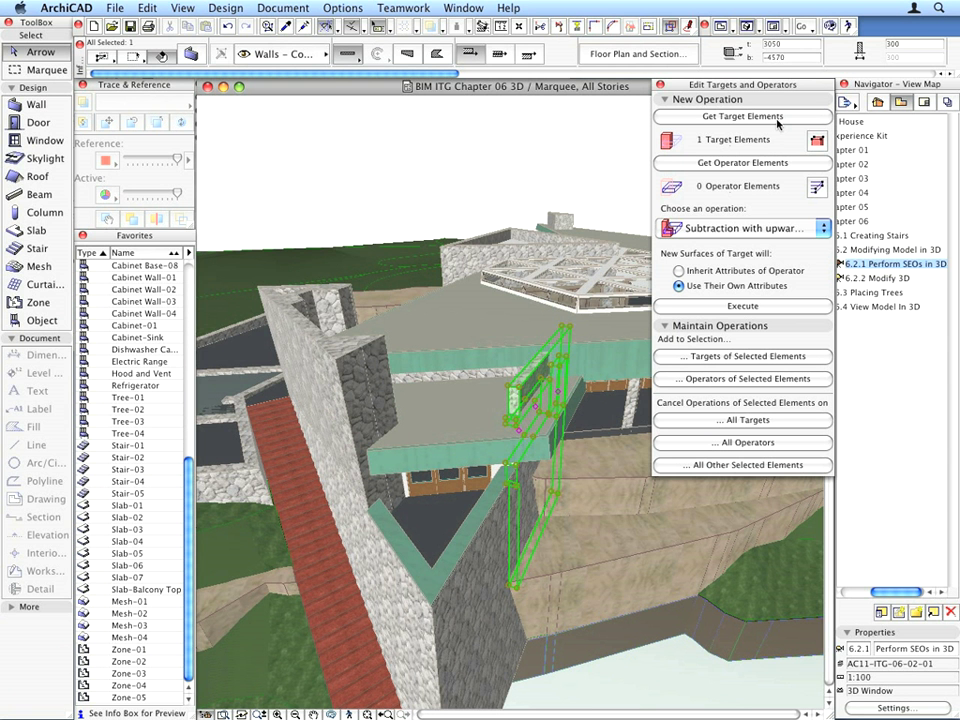
key("Escape")
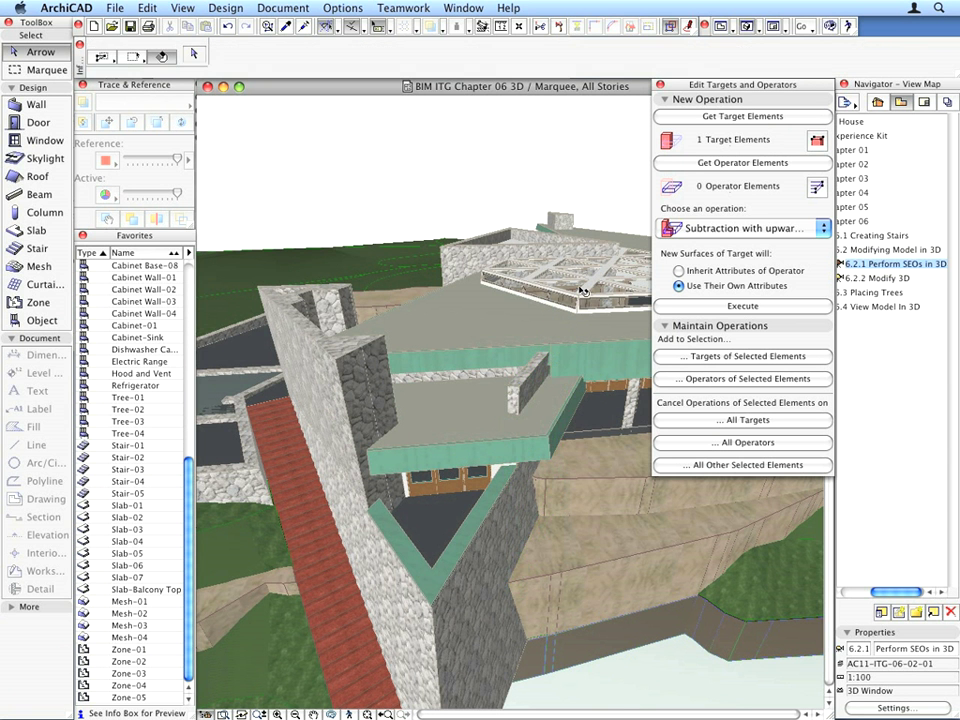
left_click(537, 426)
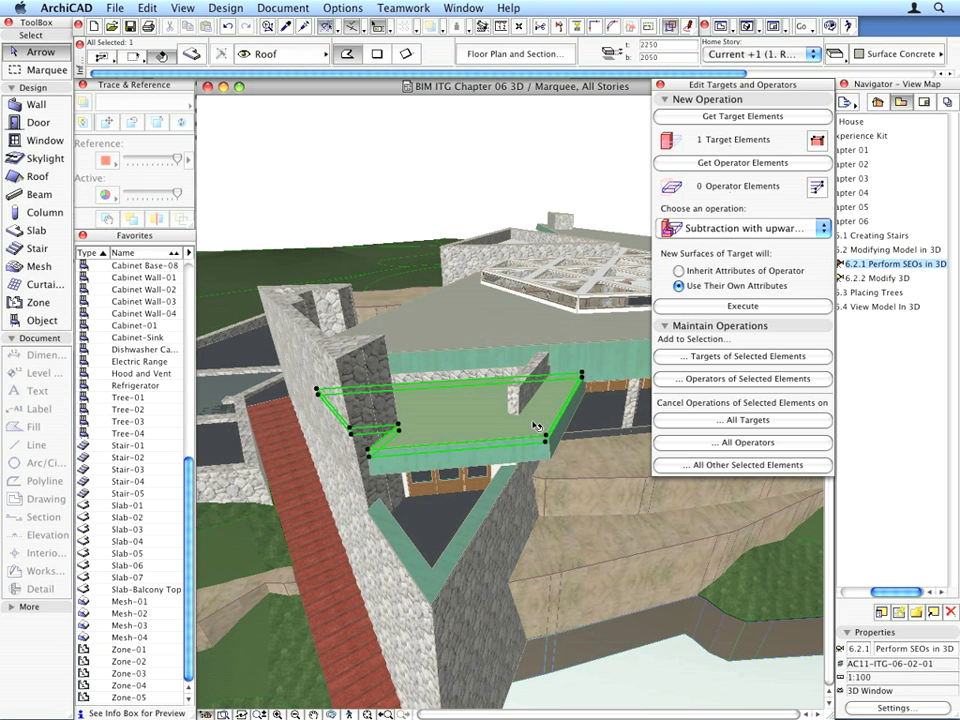
left_click(789, 164)
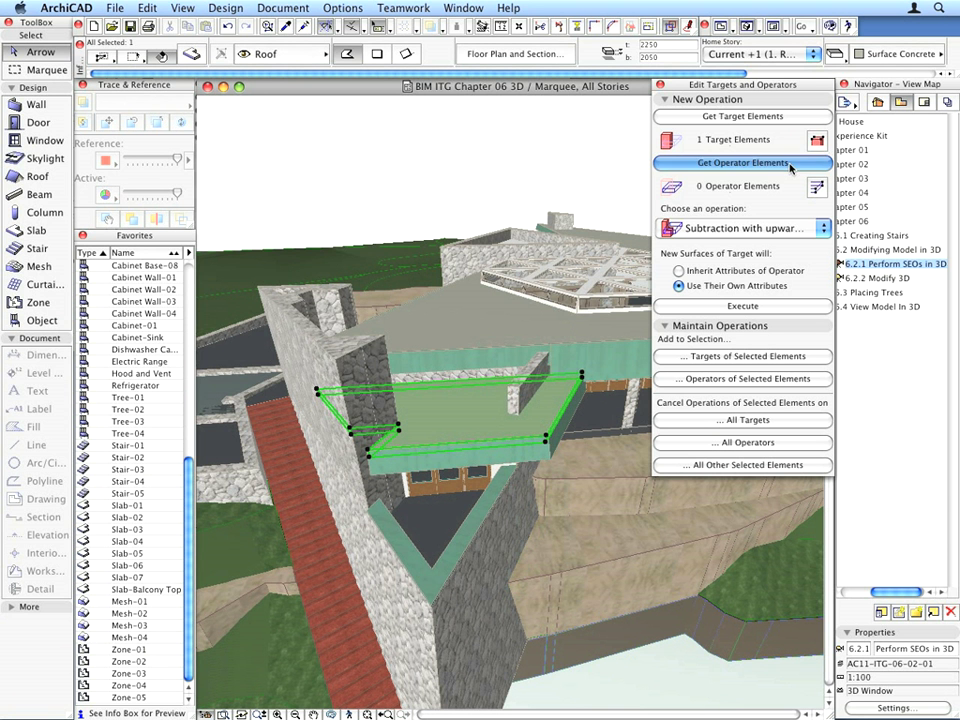
left_click(772, 308)
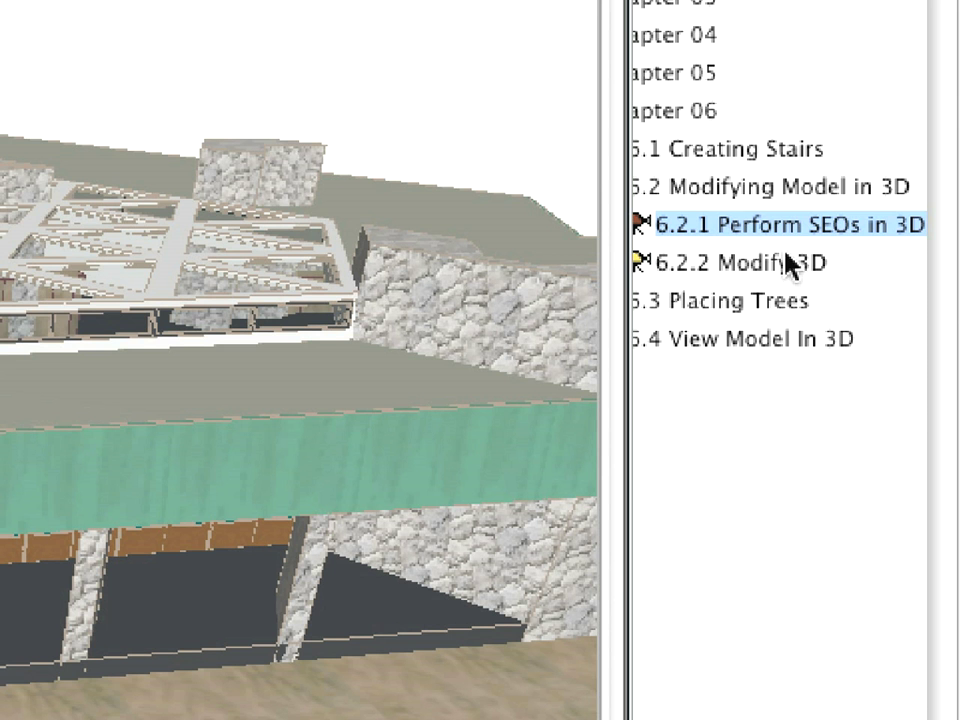
Open the saved view '6.2.2 Modify 3D' and select the small terrace slab.
left_click(893, 278)
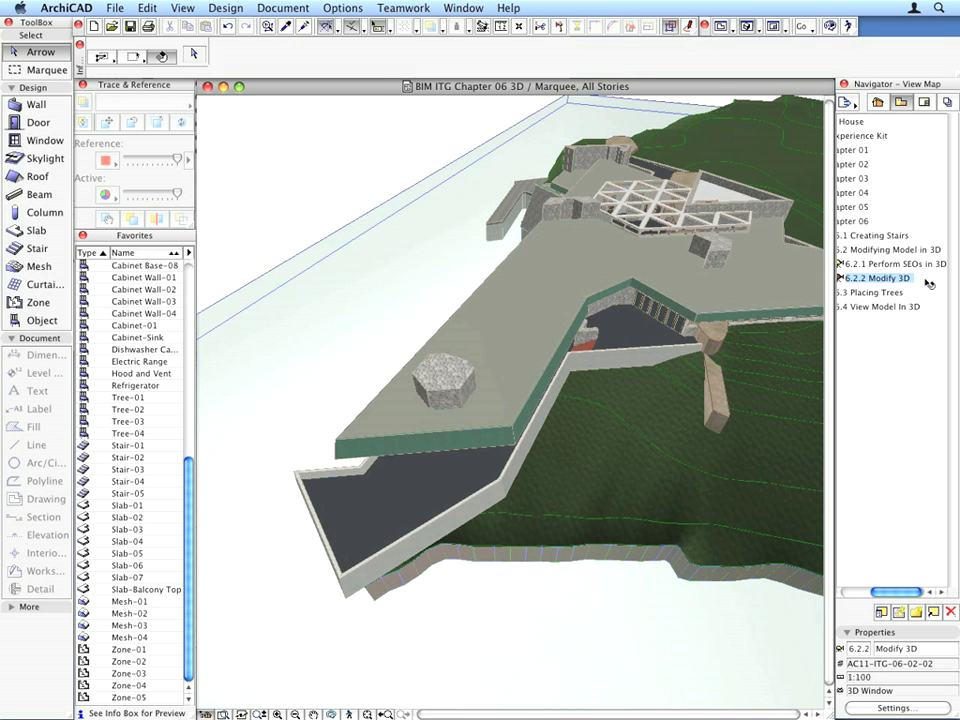
left_click(635, 335)
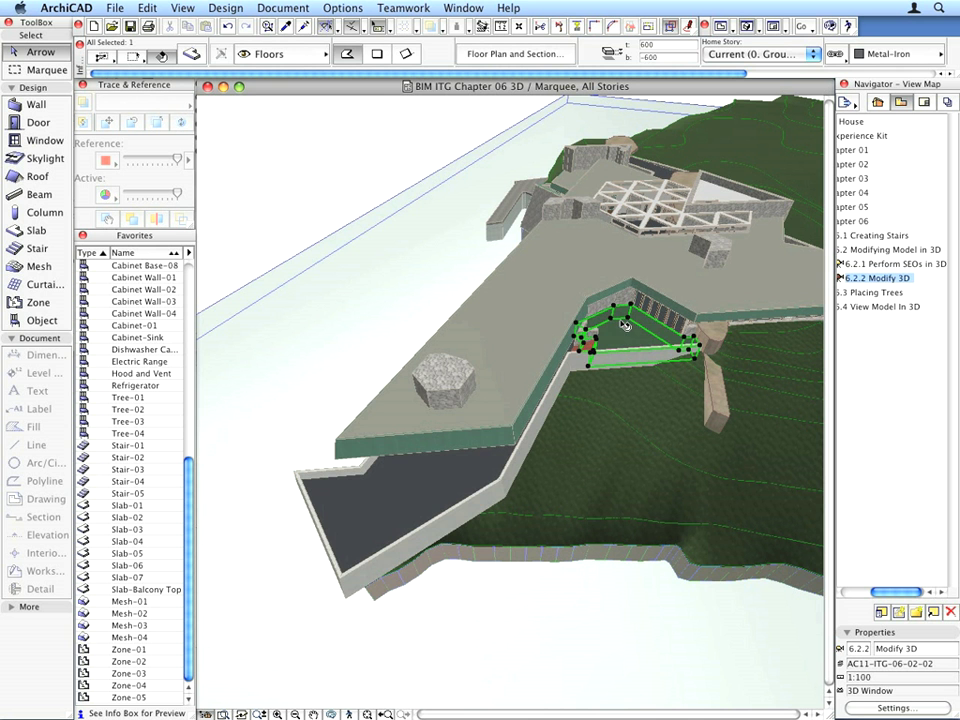
Add the lower terrace slab to the selection and change both slabs' top surface from Metal-Iron to C12.
left_click(421, 481, "shift")
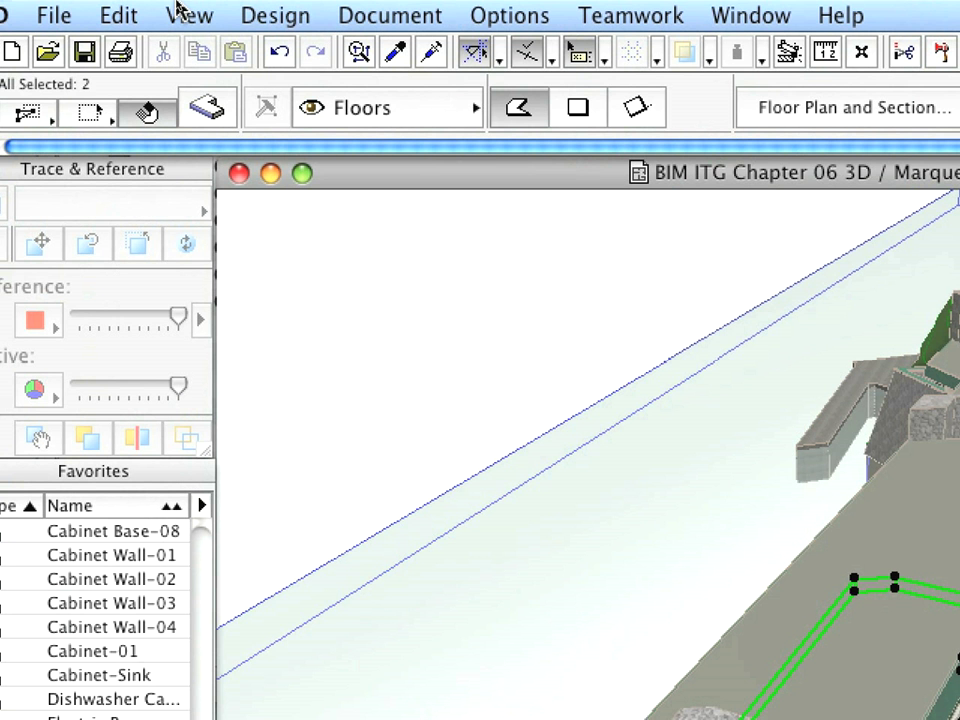
left_click(215, 110)
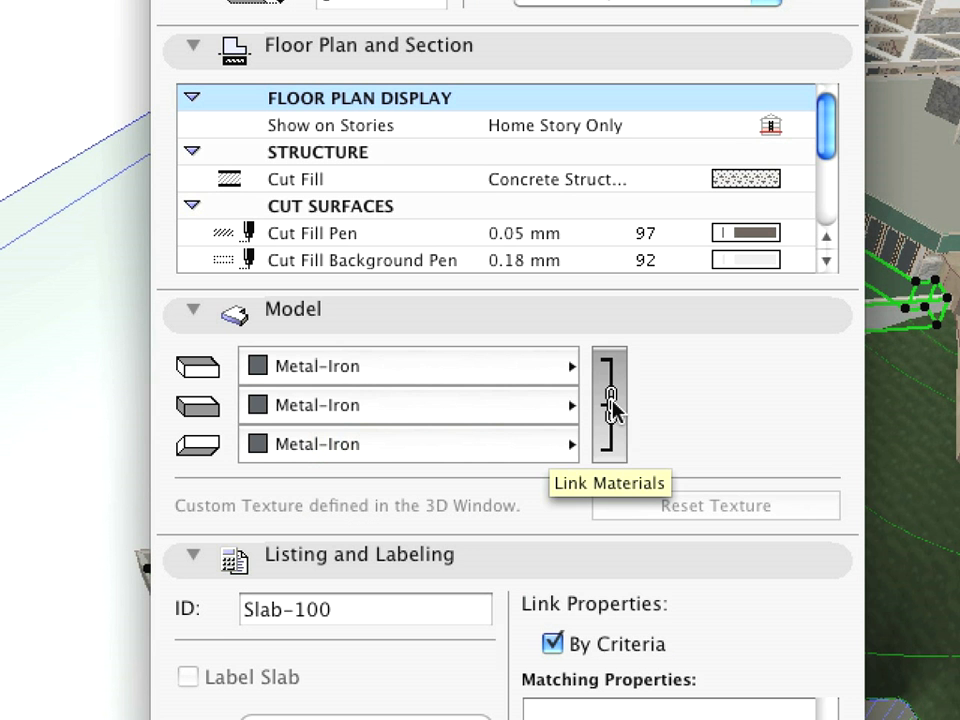
left_click(611, 407)
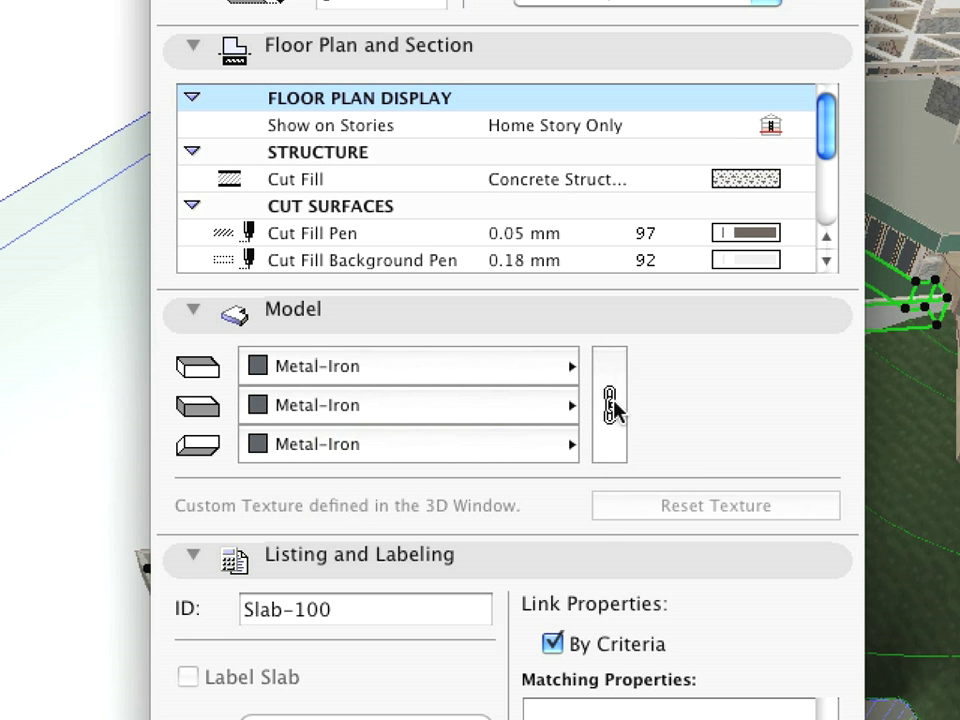
left_click(405, 370)
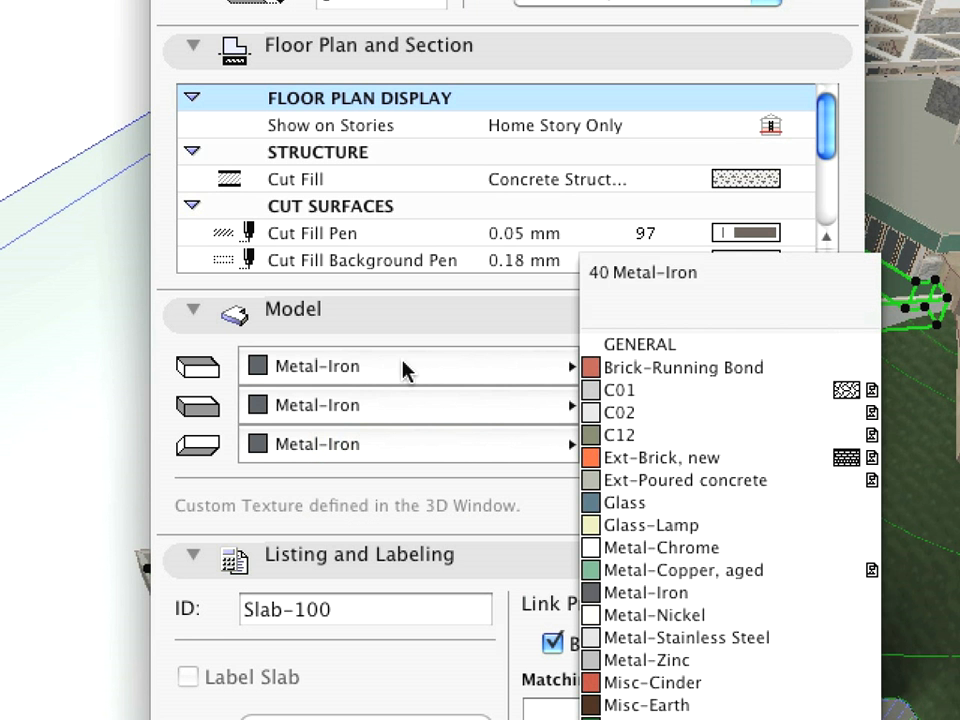
left_click(667, 437)
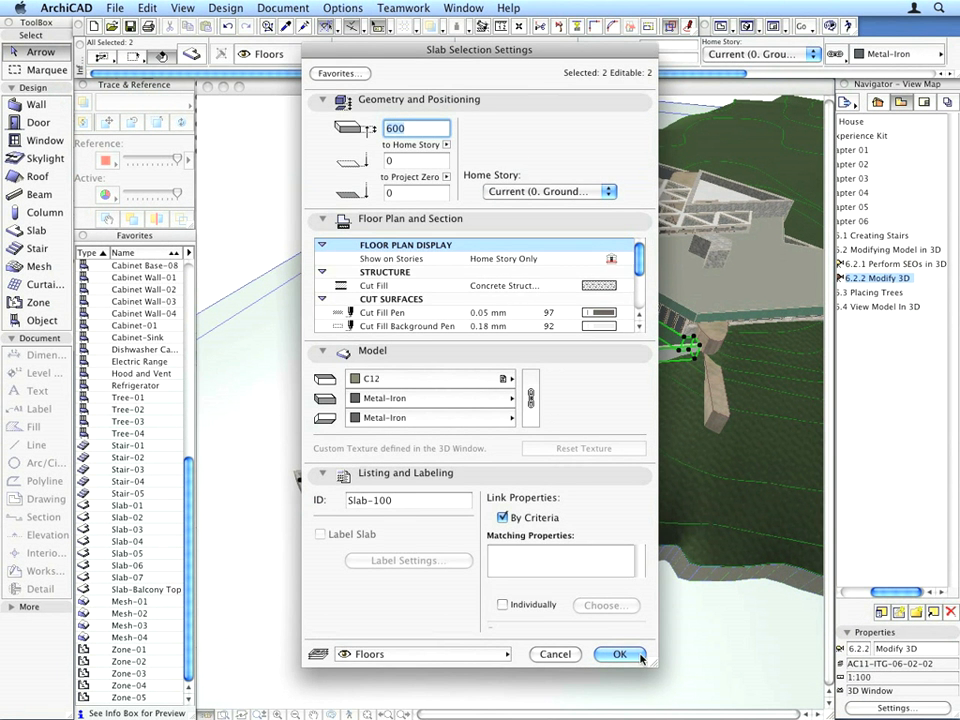
left_click(620, 654)
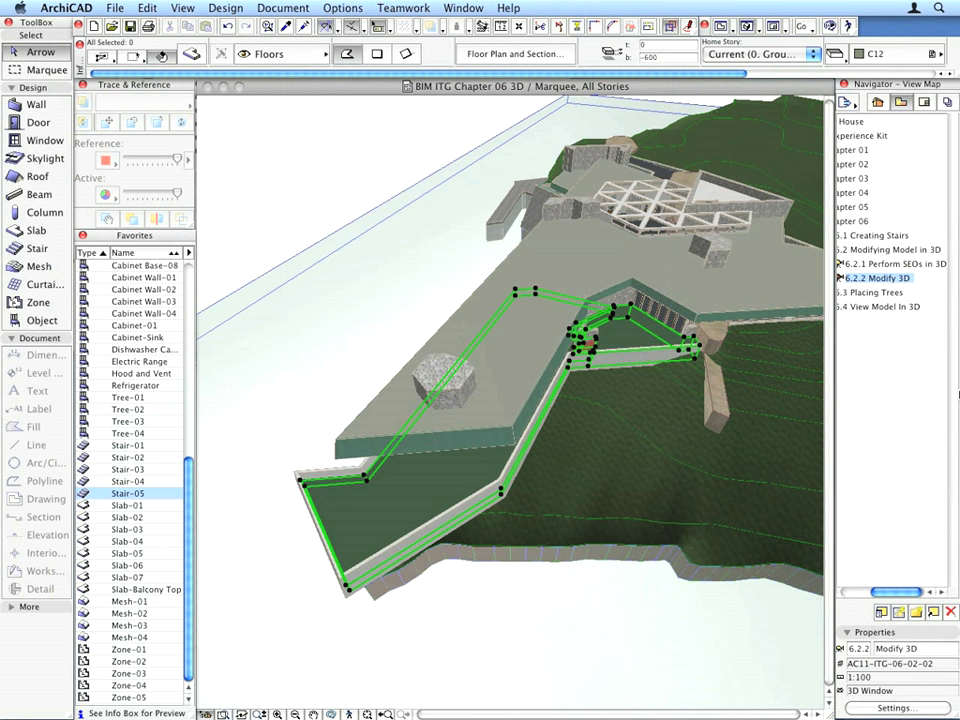